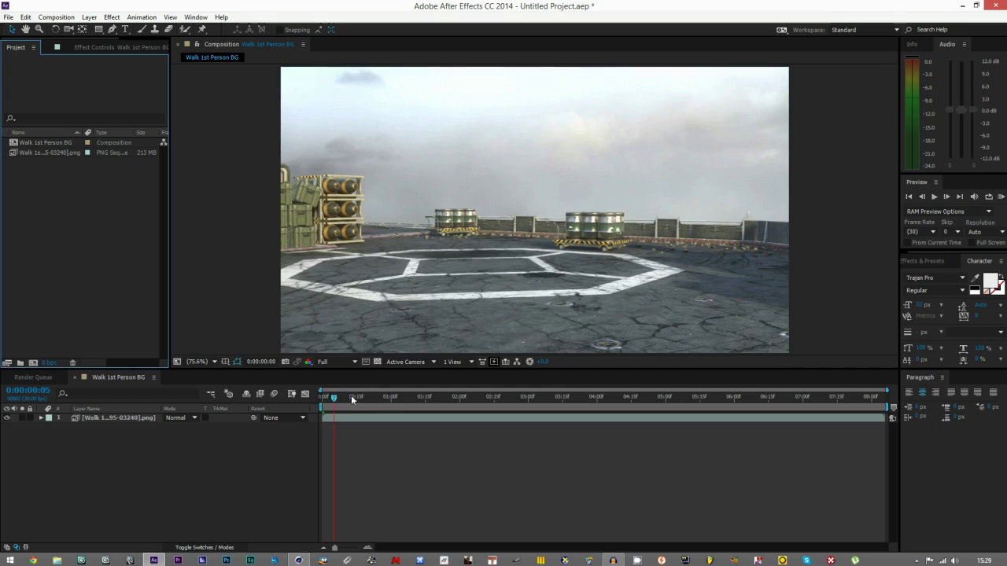
Run the 3D camera tracker on the Walk 1st Person BG image sequence layer
{"action": "left_click_drag", "start_coordinate": [350, 395], "coordinate": [826, 465]}
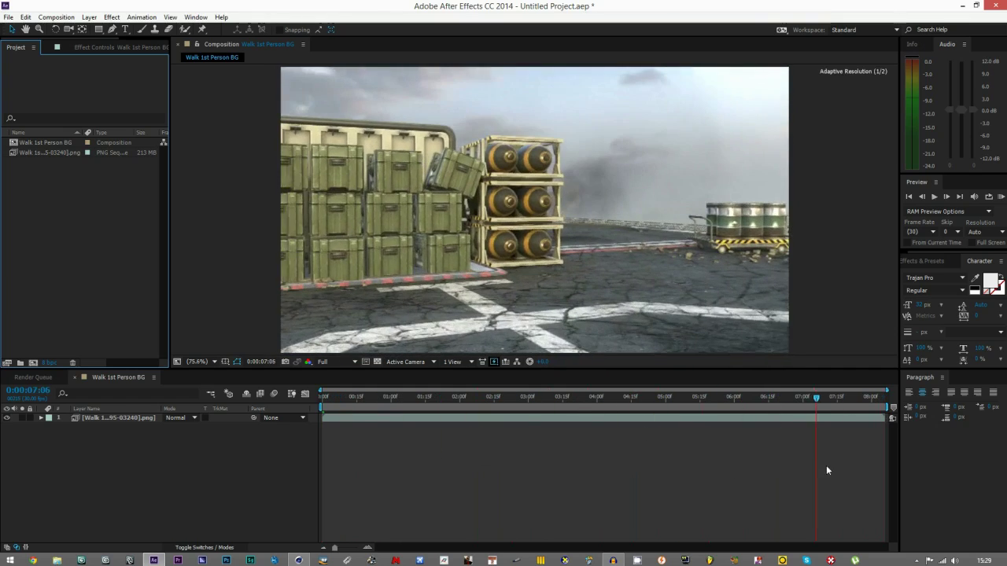
{"action": "left_click", "coordinate": [687, 396]}
{"action": "left_click_drag", "start_coordinate": [408, 397], "coordinate": [260, 399]}
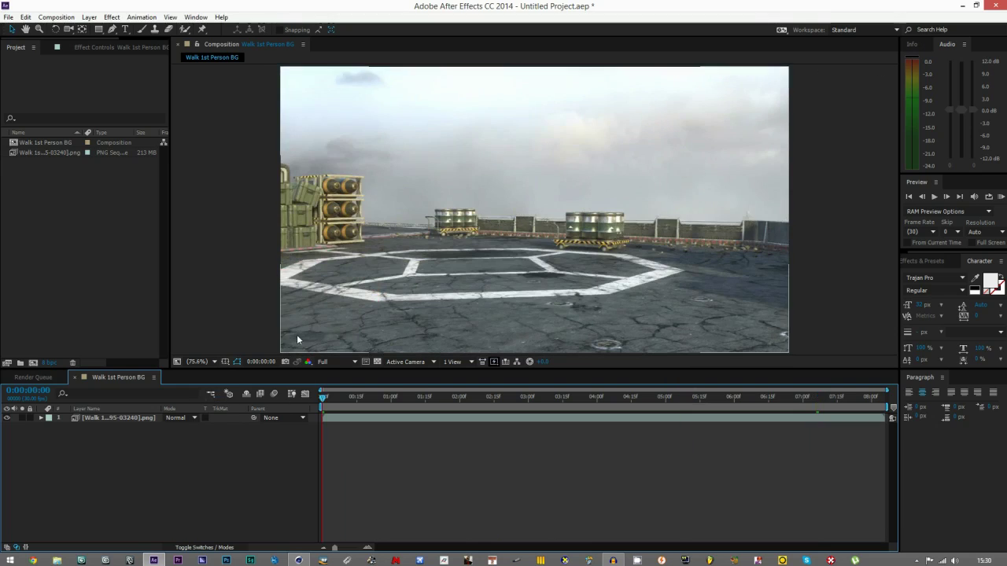
{"action": "left_click", "coordinate": [91, 415]}
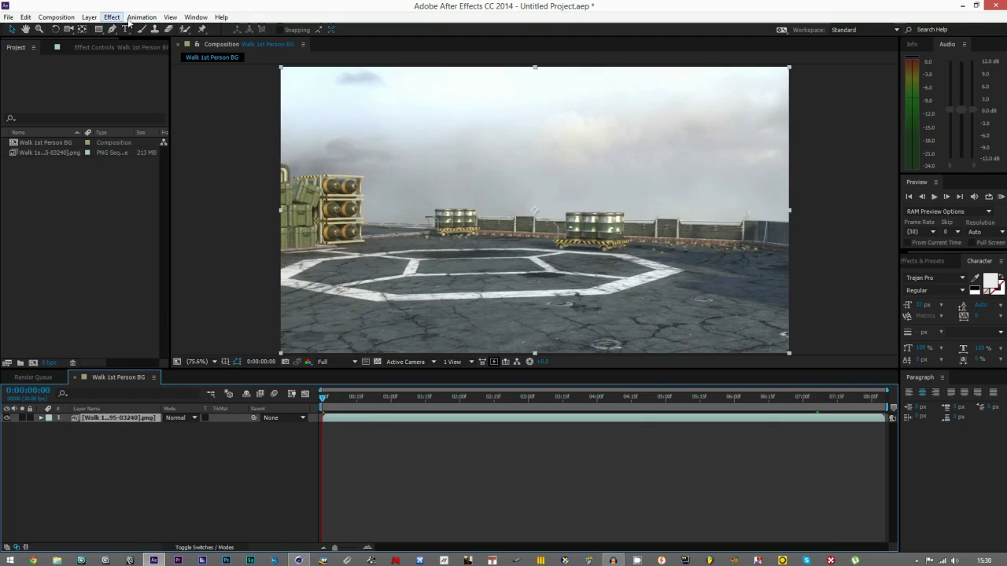
{"action": "left_click", "coordinate": [132, 19]}
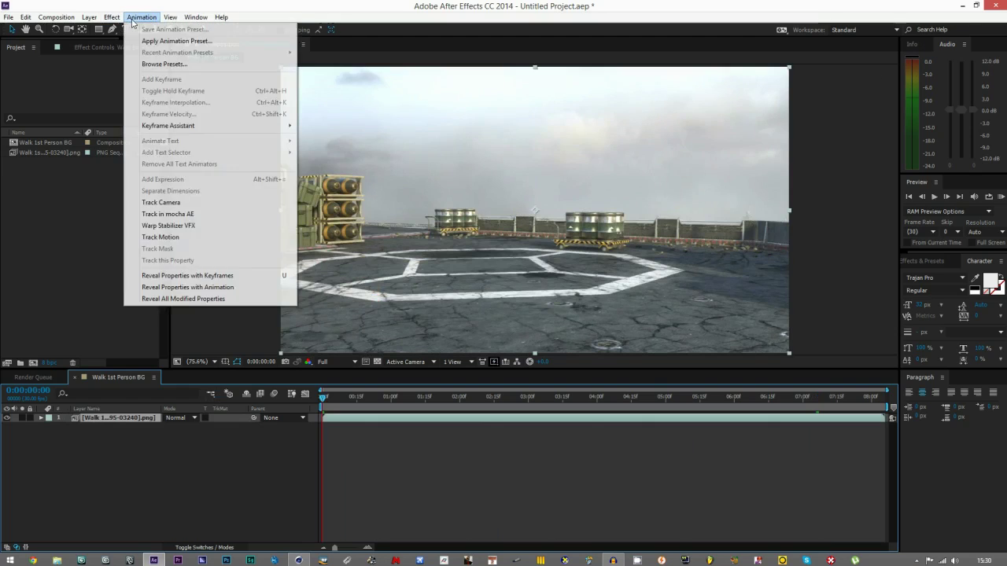
{"action": "left_click", "coordinate": [155, 208]}
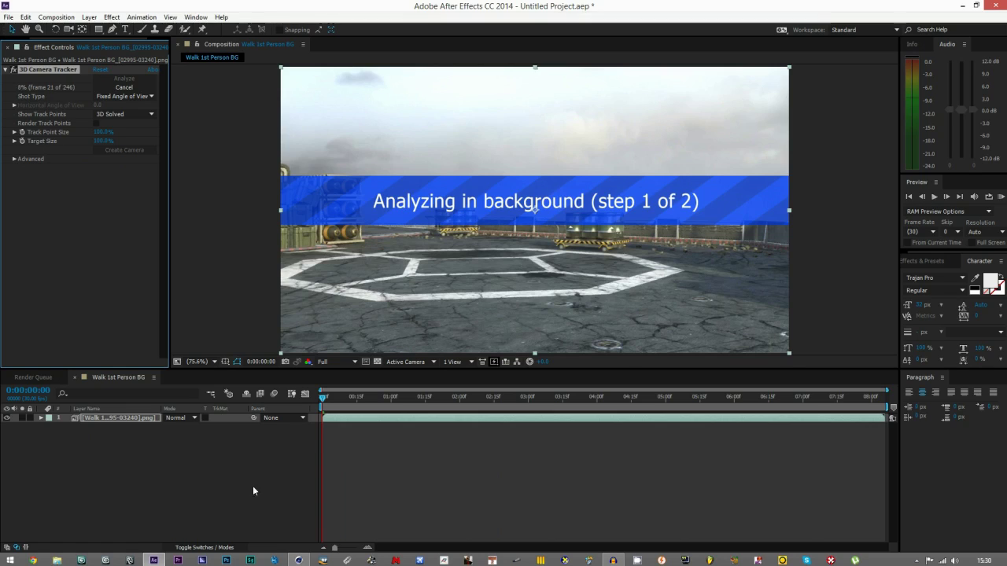
Switch to Cinema 4D, save the open scene and return to After Effects
{"action": "left_click", "coordinate": [298, 559]}
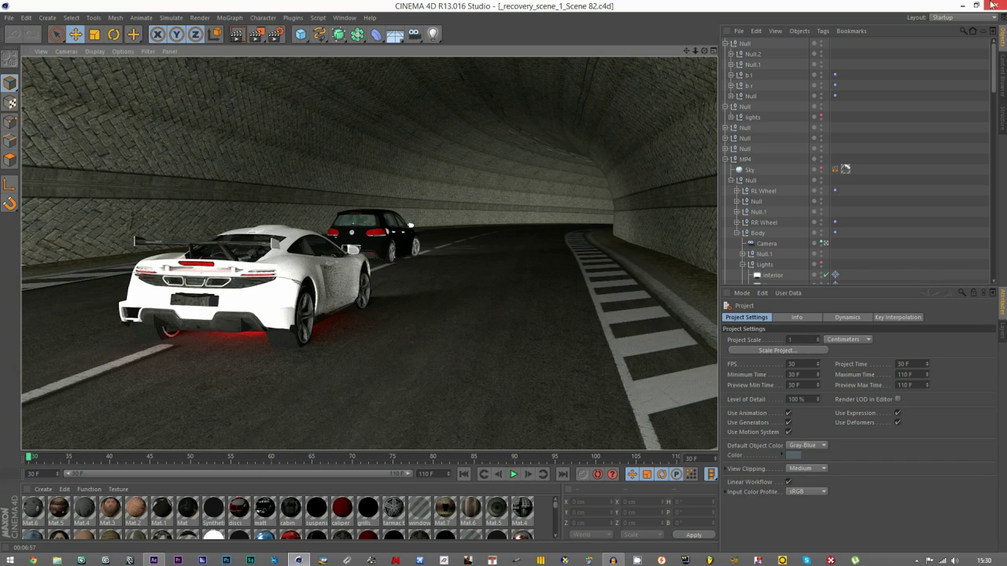
{"action": "left_click", "coordinate": [963, 5]}
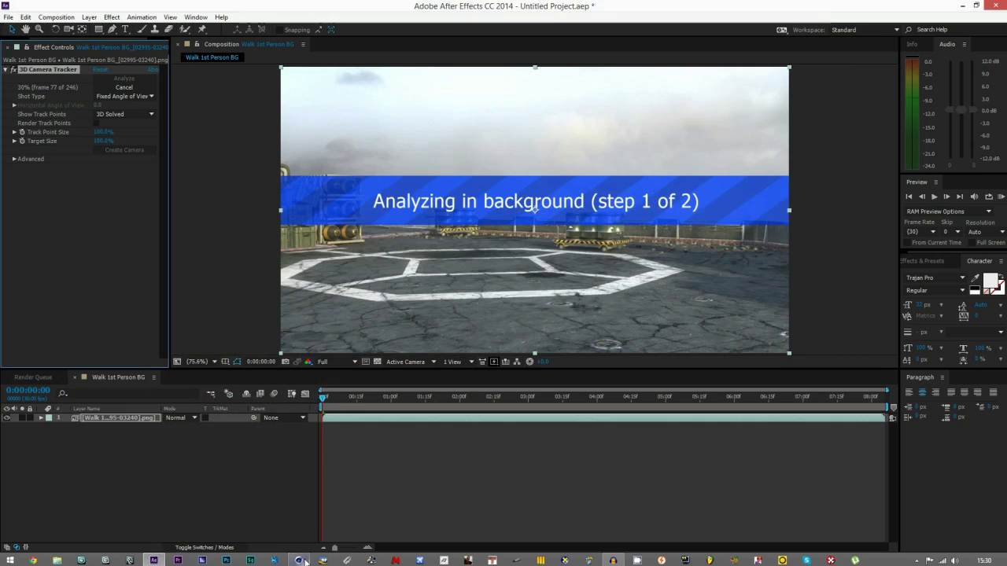
{"action": "left_click", "coordinate": [298, 559]}
{"action": "left_click", "coordinate": [9, 17]}
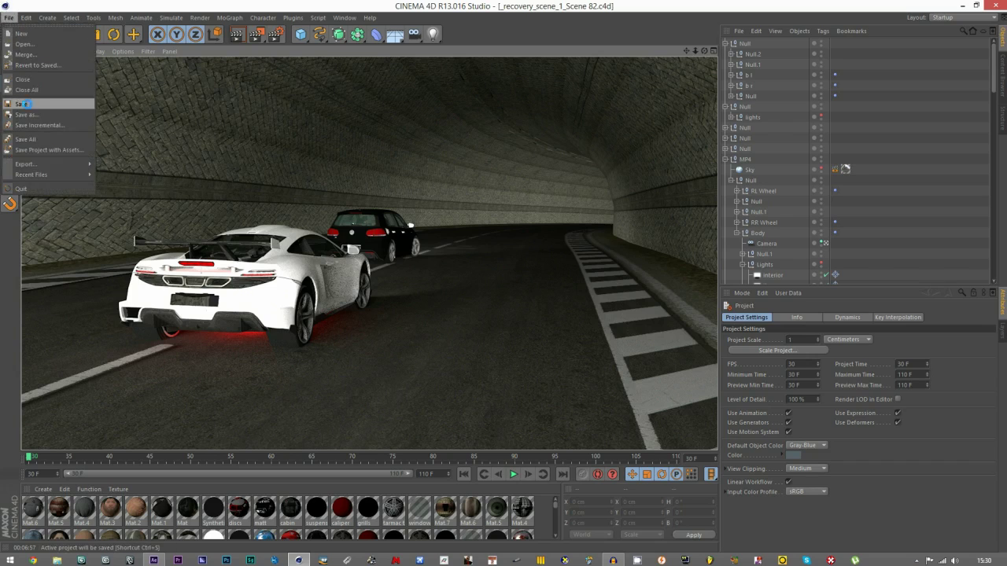
{"action": "left_click", "coordinate": [26, 107]}
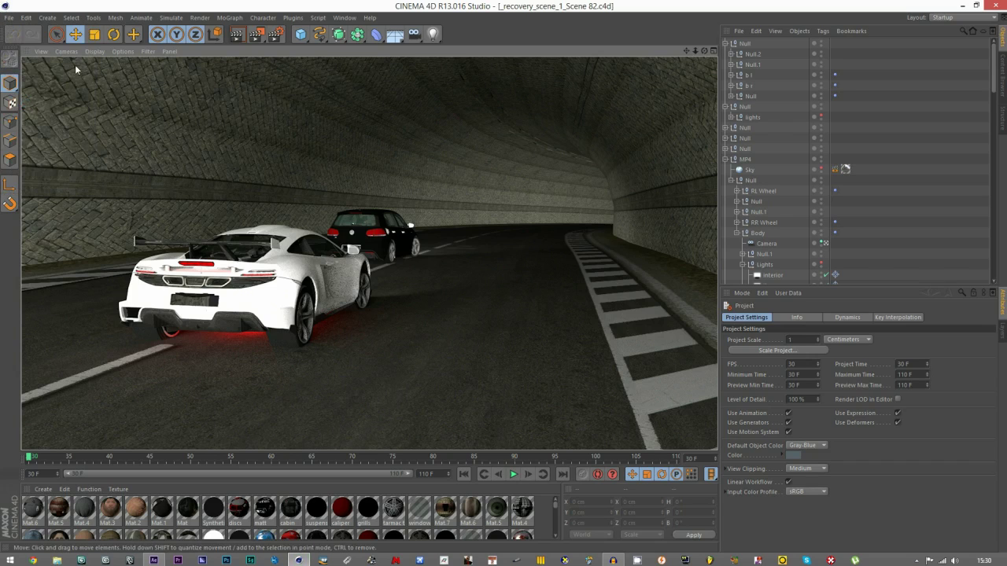
{"action": "left_click", "coordinate": [963, 6]}
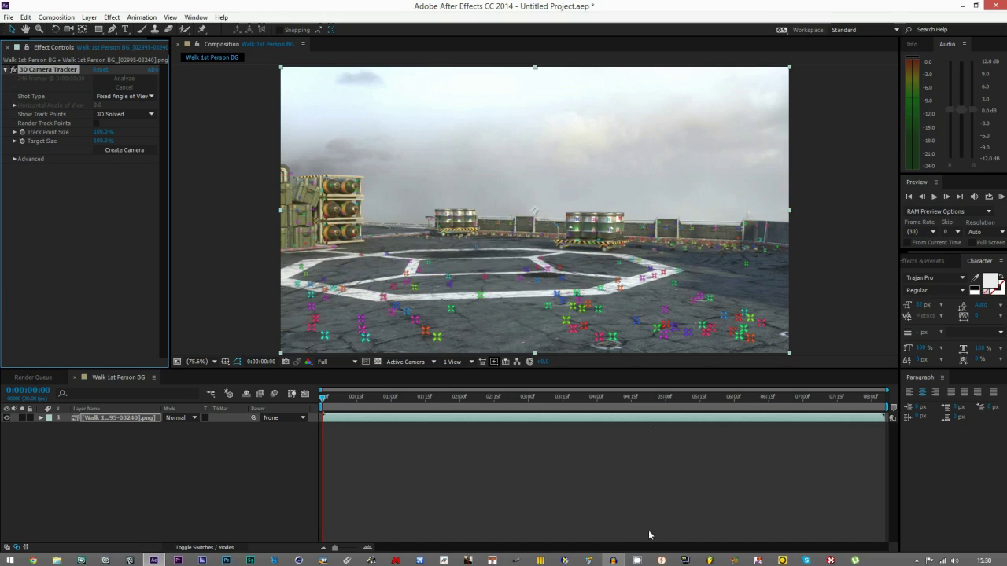
Create a solid and camera from the ground track points near the white floor markings at 0:00:03:15
{"action": "left_click_drag", "start_coordinate": [349, 398], "coordinate": [334, 425]}
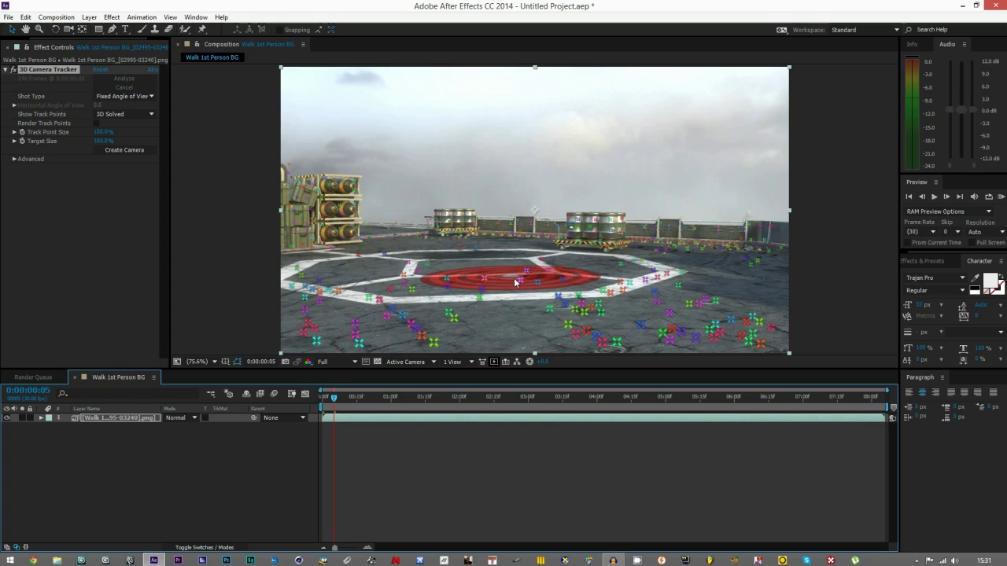
{"action": "left_click", "coordinate": [716, 397]}
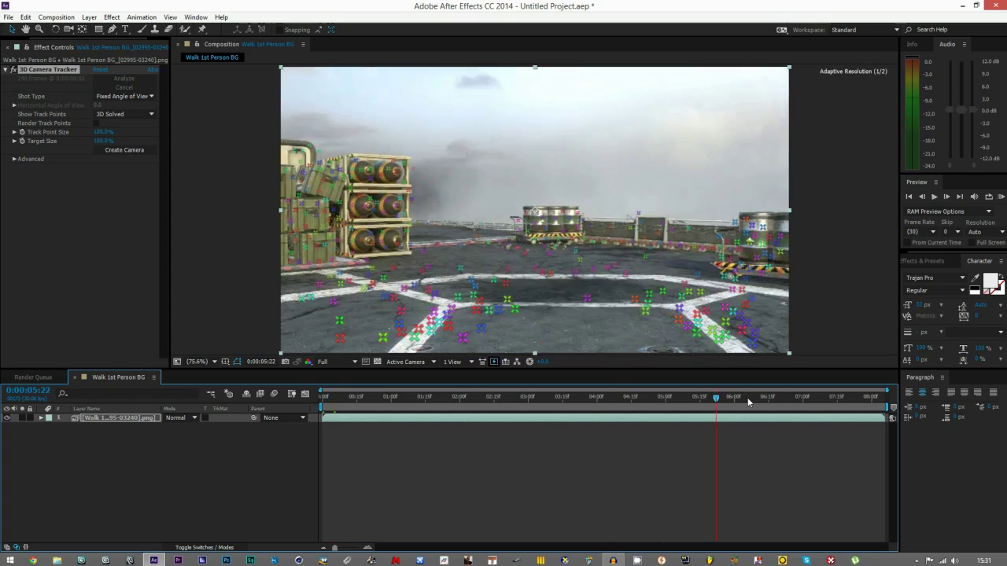
{"action": "left_click_drag", "start_coordinate": [748, 402], "coordinate": [588, 400]}
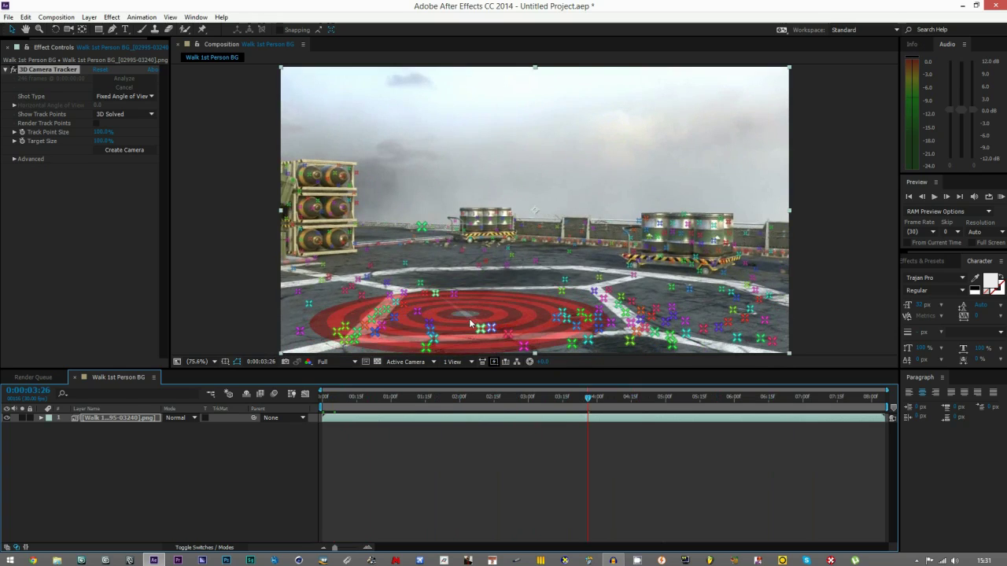
{"action": "left_click", "coordinate": [382, 398]}
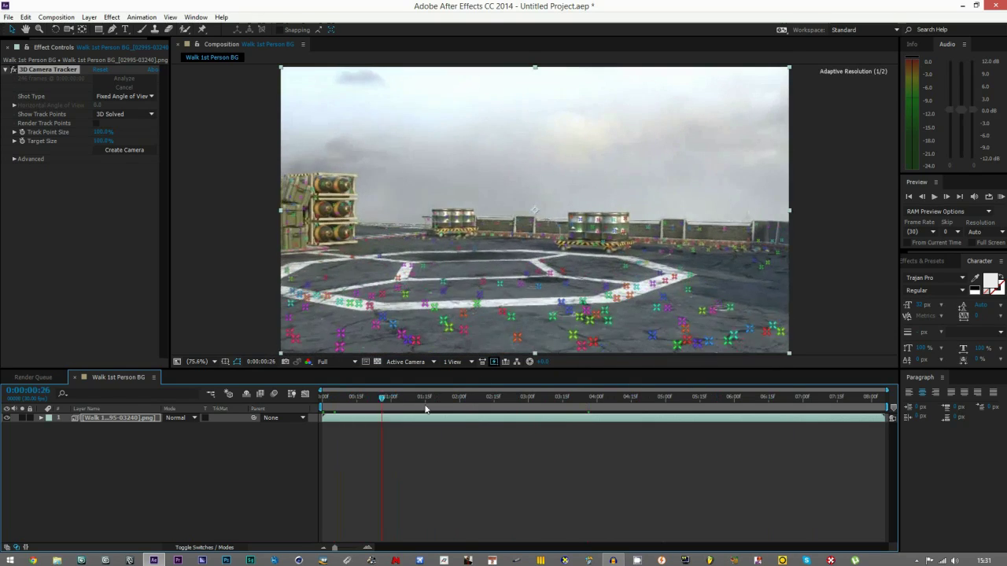
{"action": "left_click_drag", "start_coordinate": [426, 408], "coordinate": [319, 413]}
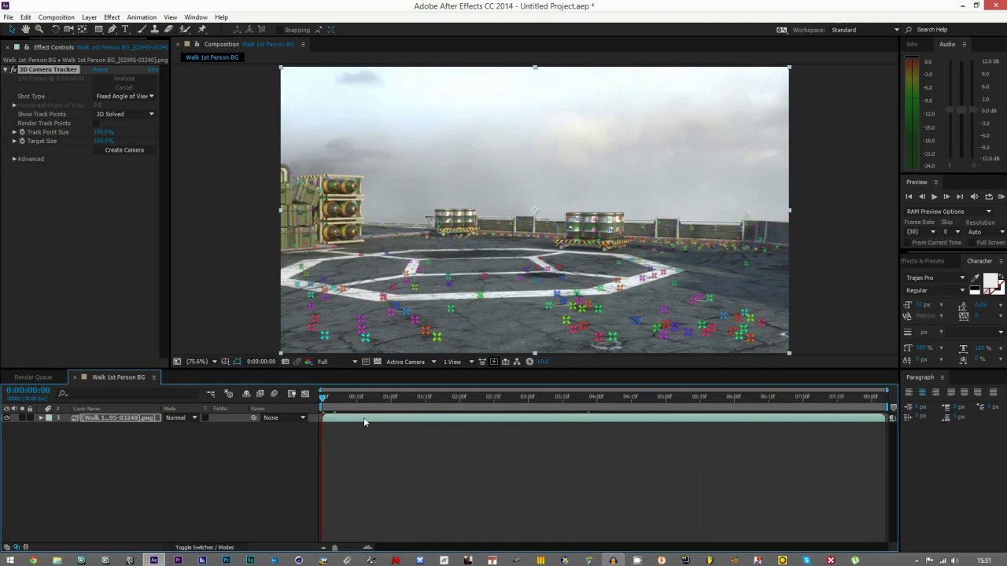
{"action": "left_click_drag", "start_coordinate": [418, 396], "coordinate": [562, 425]}
{"action": "mouse_move", "coordinate": [464, 318]}
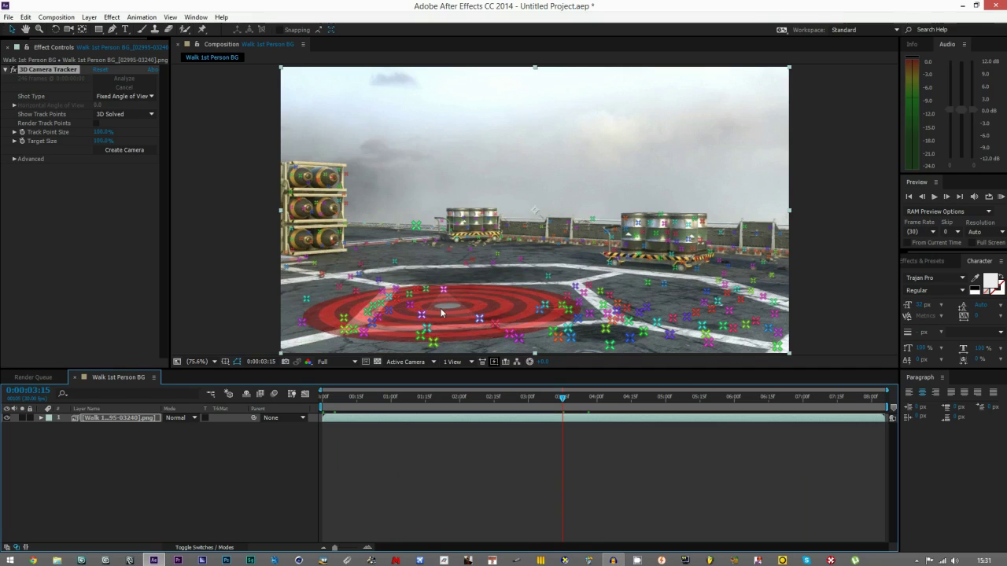
{"action": "right_click", "coordinate": [441, 313]}
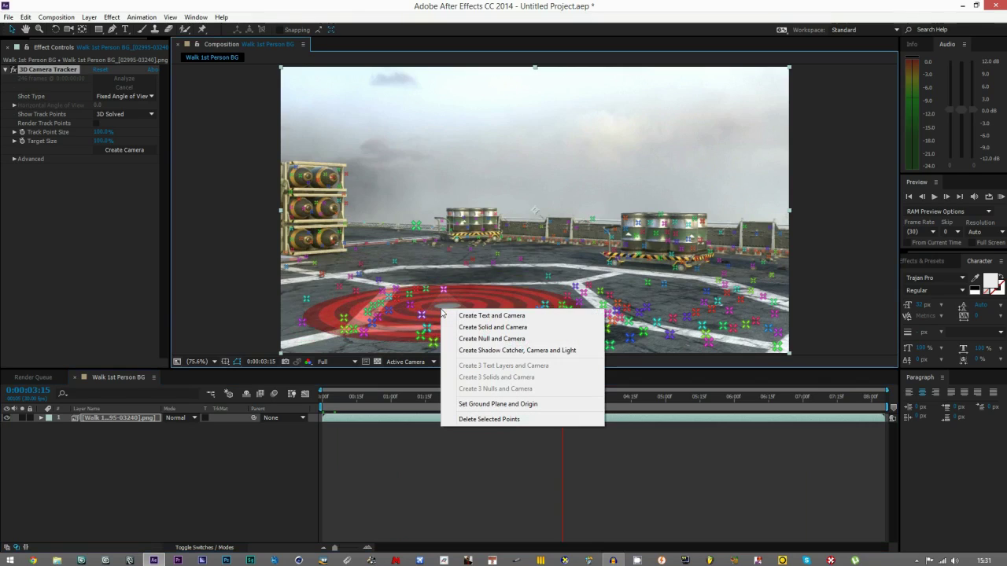
{"action": "left_click", "coordinate": [494, 328]}
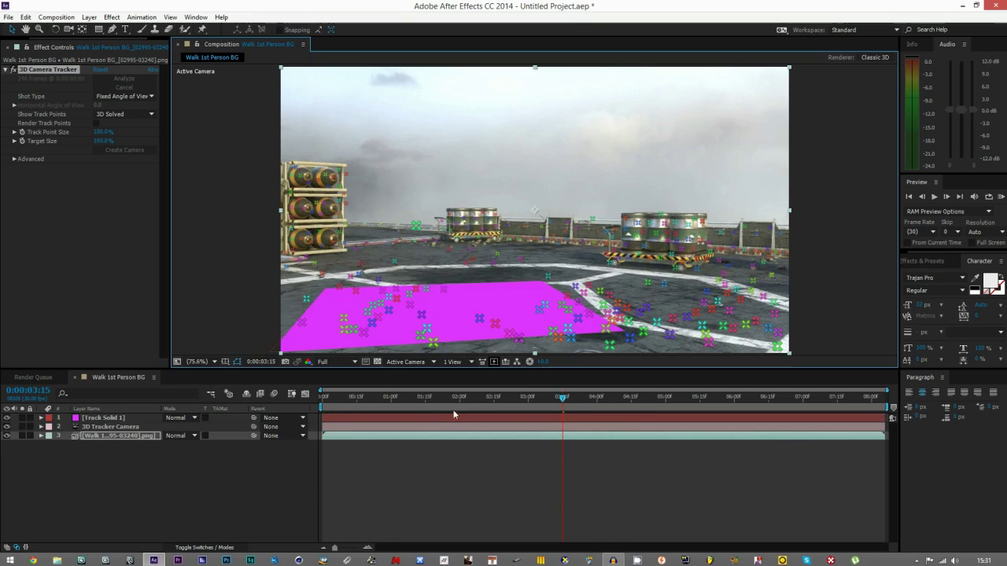
Scrub through the composition to check how the track solid sticks to the ground, toggling its visibility for comparison
{"action": "left_click_drag", "start_coordinate": [471, 399], "coordinate": [747, 402]}
{"action": "left_click_drag", "start_coordinate": [667, 409], "coordinate": [322, 421]}
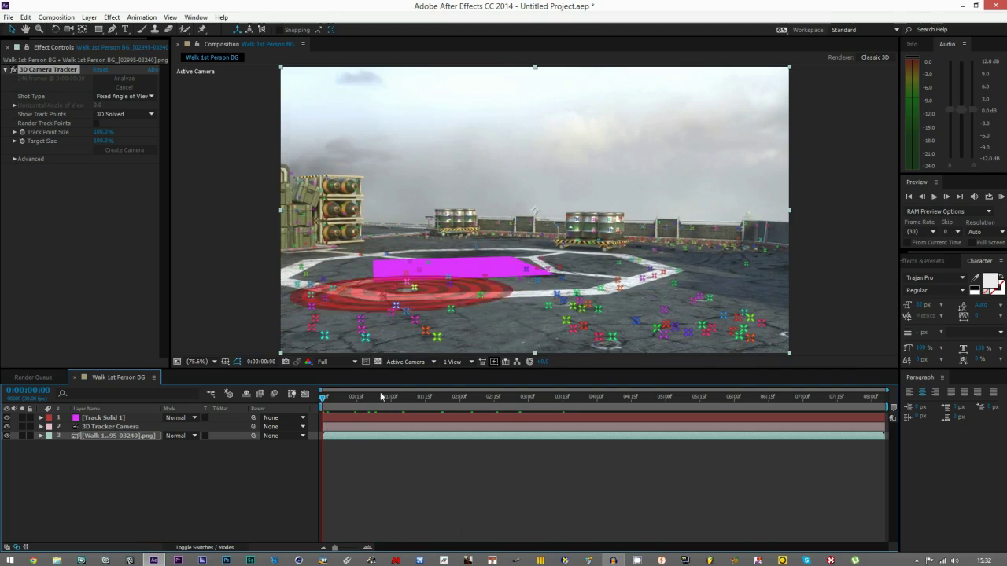
{"action": "left_click", "coordinate": [7, 418]}
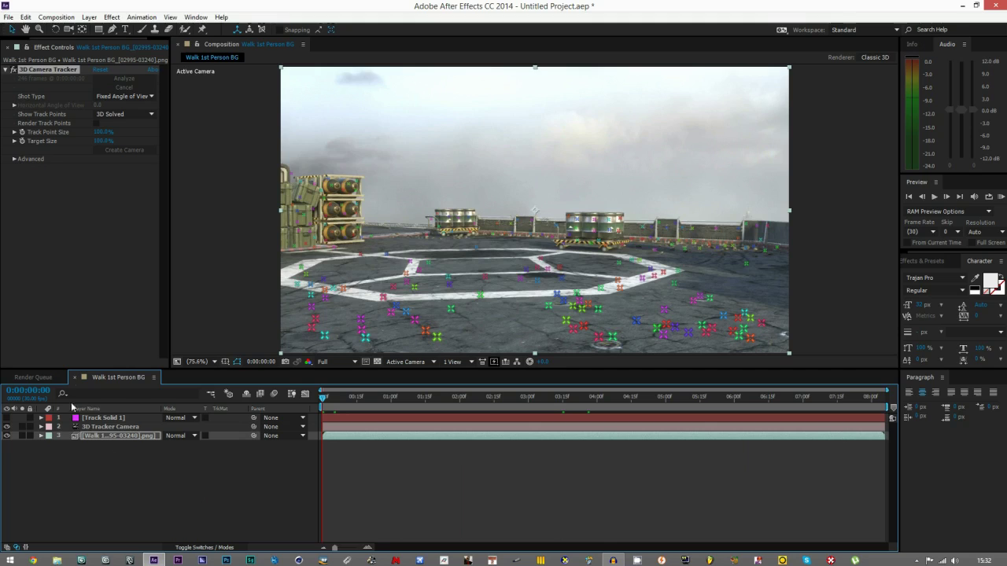
{"action": "left_click", "coordinate": [108, 427]}
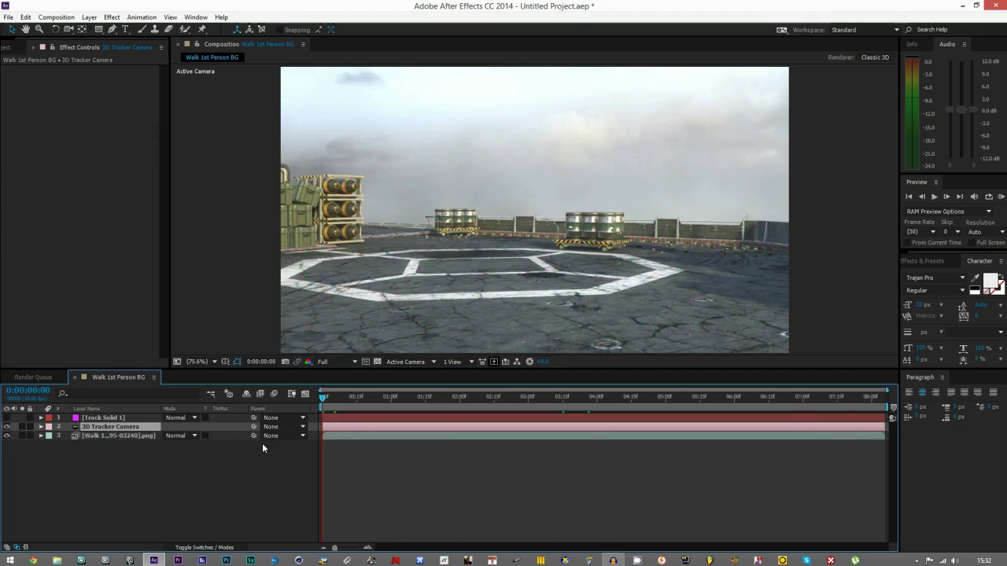
{"action": "left_click", "coordinate": [7, 418]}
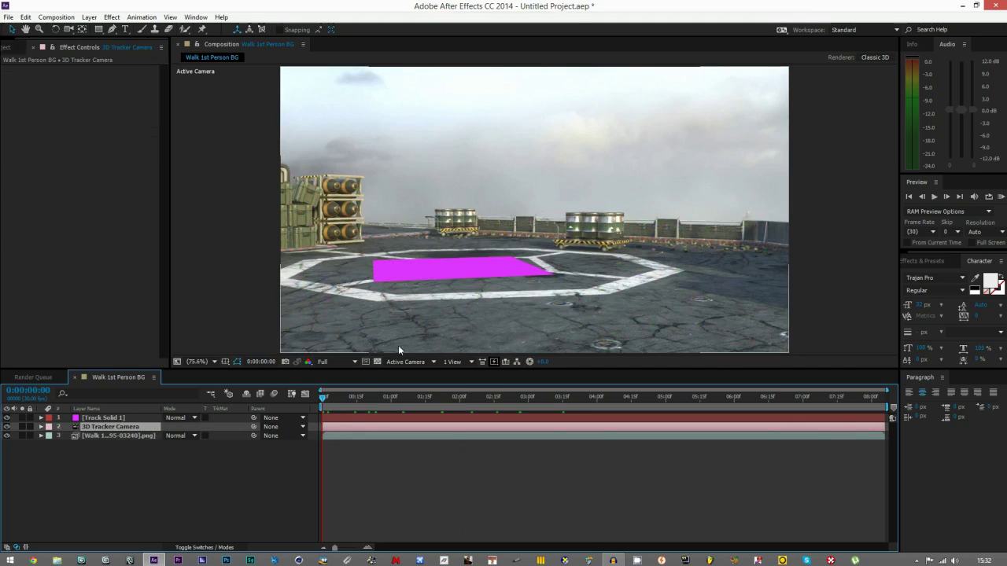
{"action": "left_click_drag", "start_coordinate": [324, 397], "coordinate": [505, 398]}
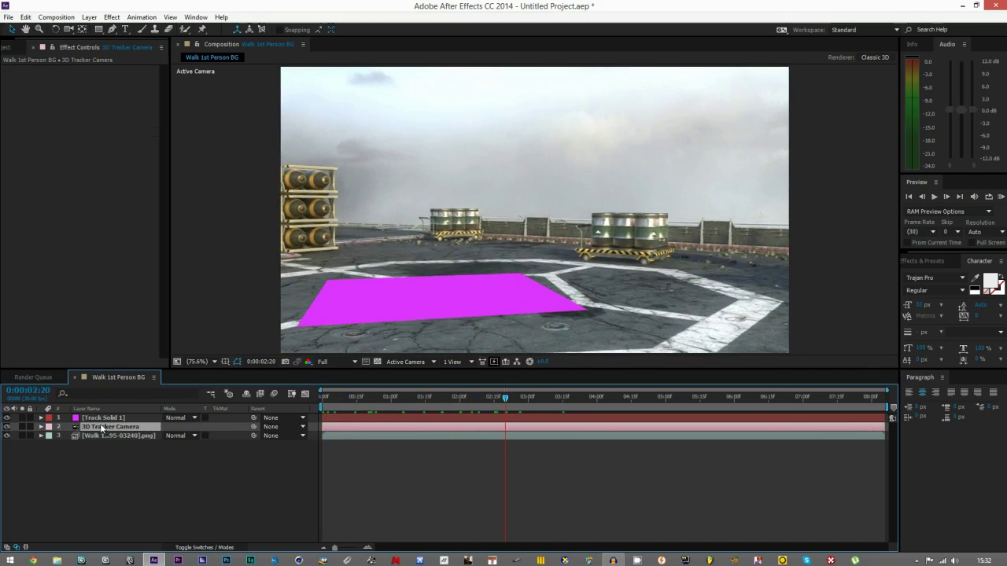
{"action": "left_click", "coordinate": [423, 291]}
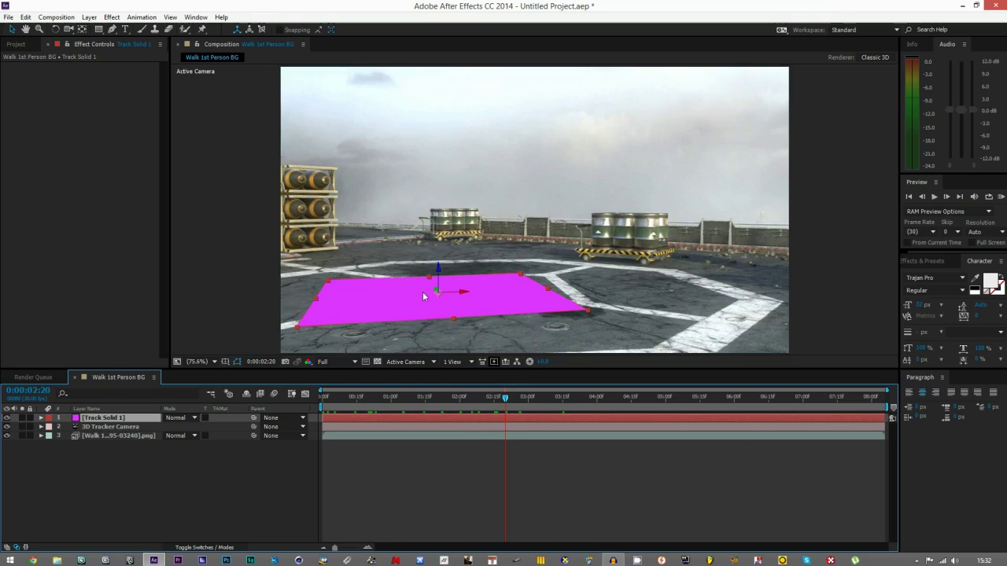
{"action": "left_click", "coordinate": [106, 426]}
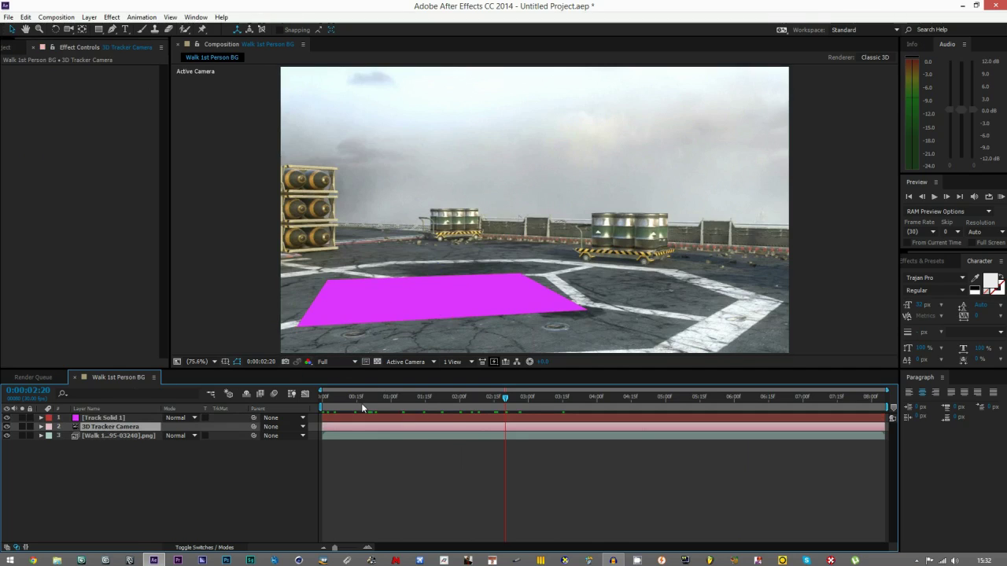
Return to the first frame, clear the layer selection and hide the Track Solid 1 layer
{"action": "left_click_drag", "start_coordinate": [362, 407], "coordinate": [290, 408]}
{"action": "key", "text": "F2"}
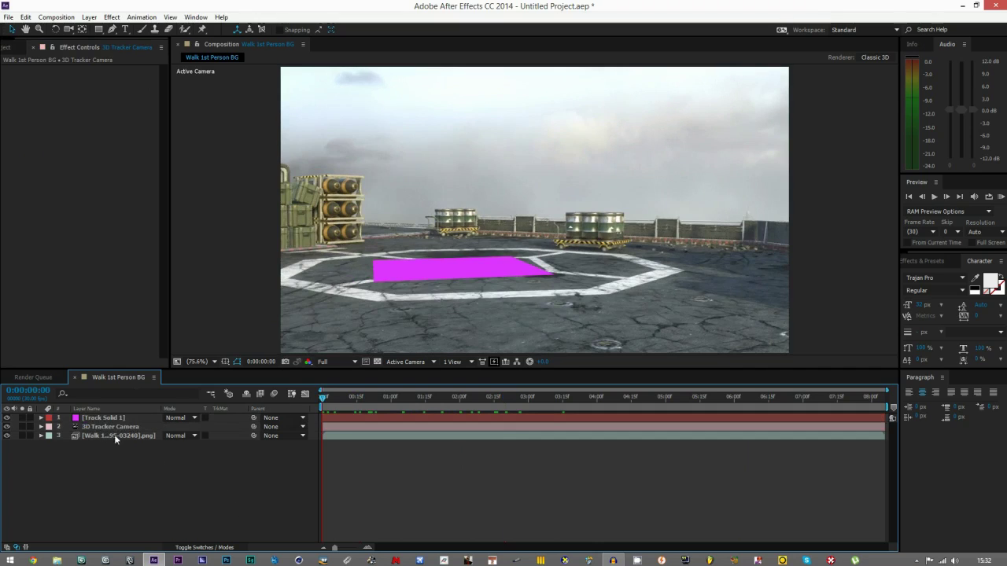
{"action": "left_click", "coordinate": [7, 418]}
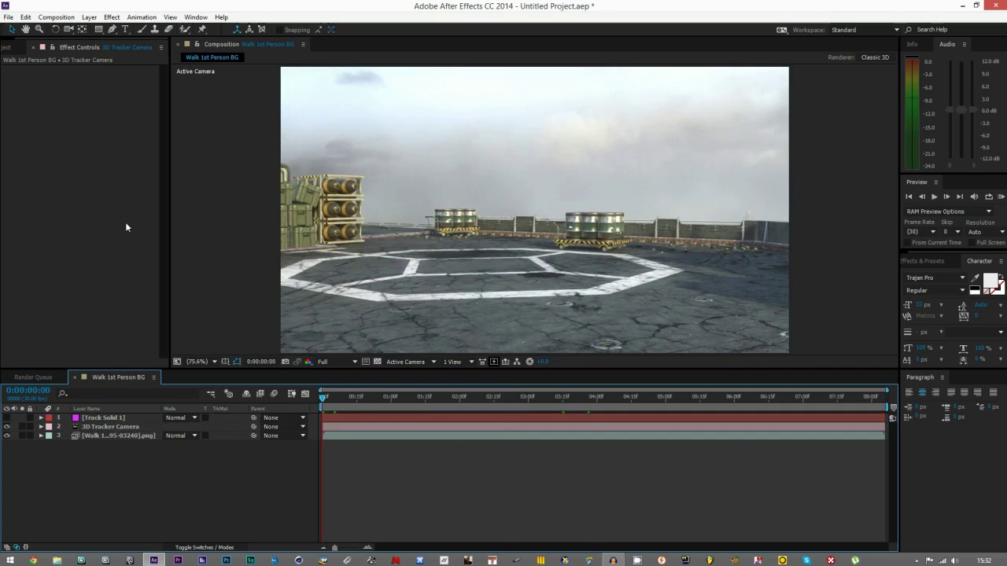
Create a new white solid layer at the composition's size
{"action": "left_click", "coordinate": [89, 16]}
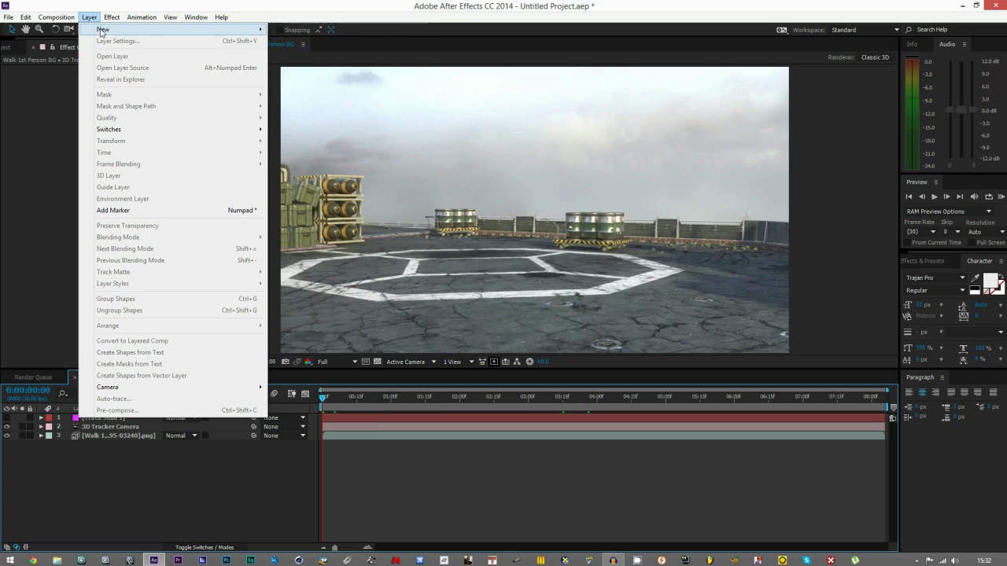
{"action": "mouse_move", "coordinate": [118, 29]}
{"action": "left_click", "coordinate": [340, 43]}
{"action": "left_click", "coordinate": [494, 312]}
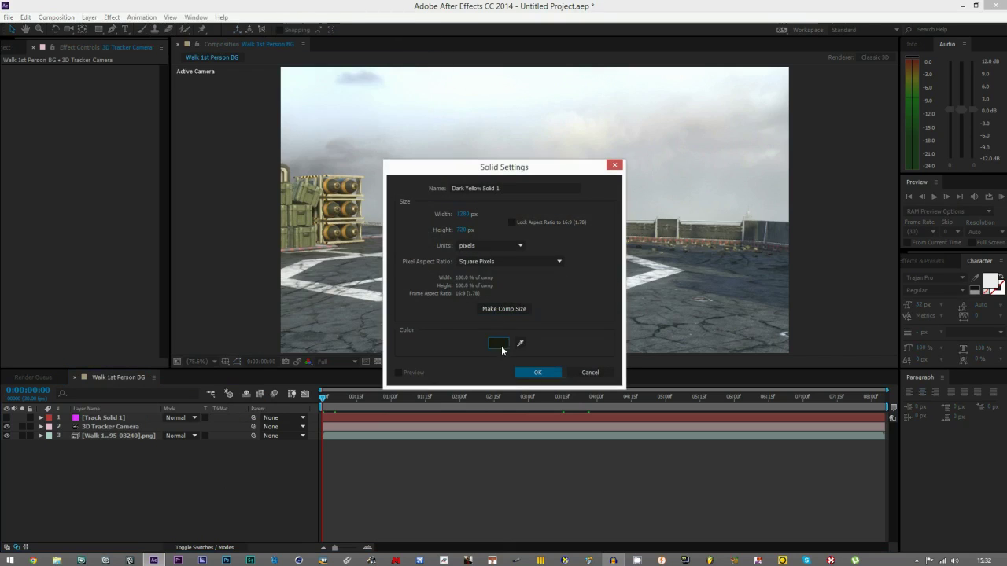
{"action": "left_click", "coordinate": [499, 343]}
{"action": "left_click", "coordinate": [596, 216]}
{"action": "left_click", "coordinate": [539, 372]}
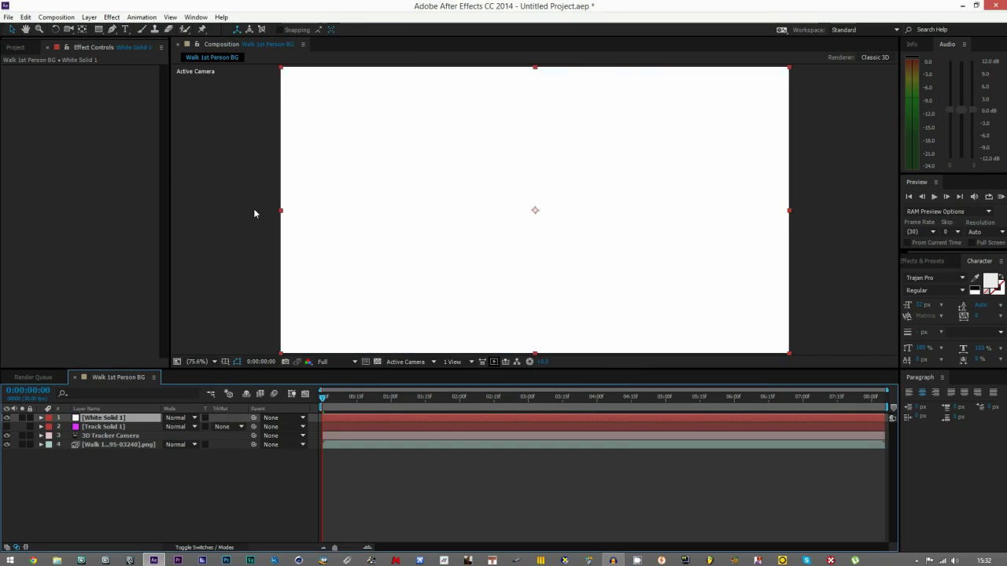
Apply the Trapcode Particular effect to the white solid
{"action": "left_click", "coordinate": [110, 22]}
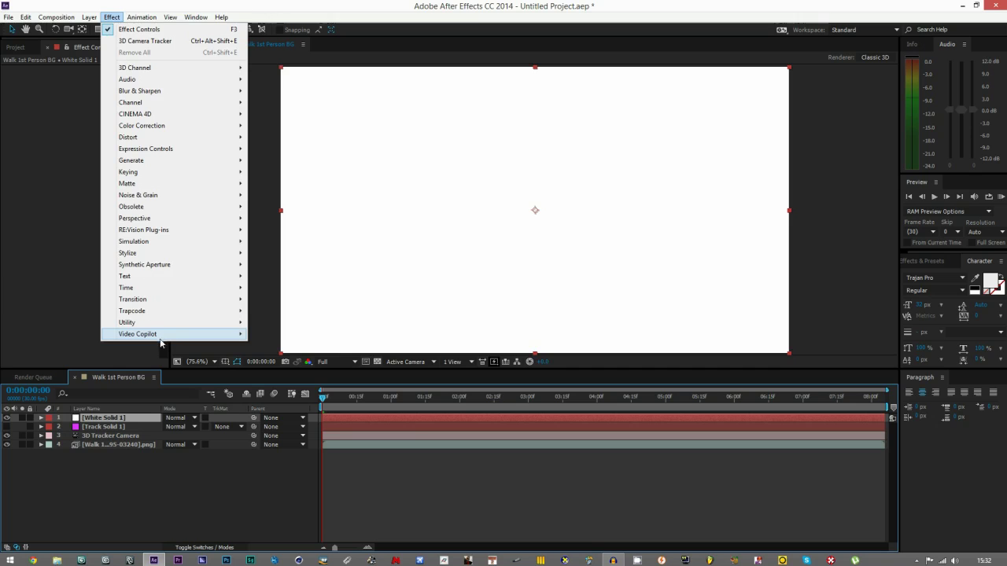
{"action": "mouse_move", "coordinate": [145, 312]}
{"action": "left_click", "coordinate": [287, 356]}
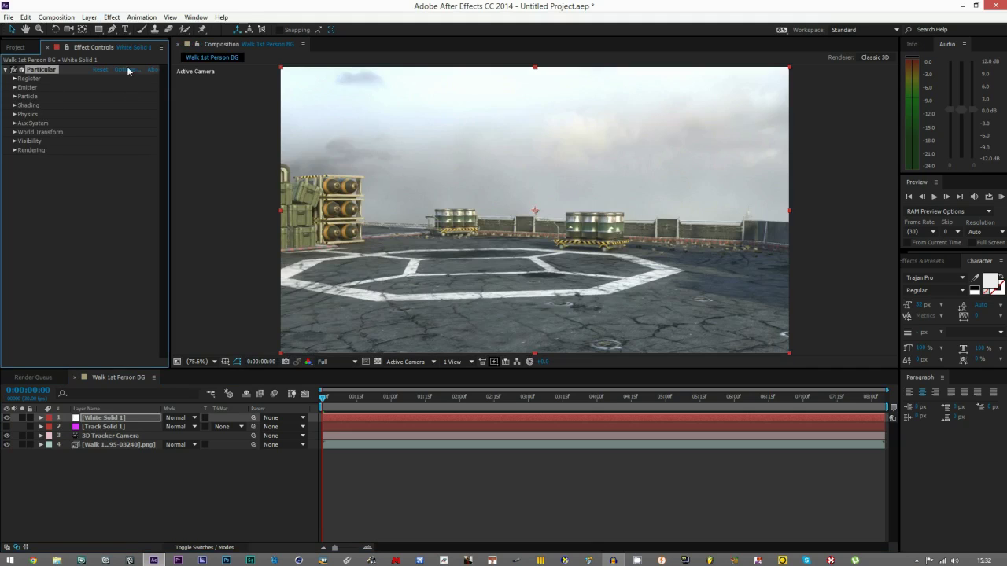
Set Particular's emitter to 5000 particles per second and its emitter type to Box
{"action": "left_click", "coordinate": [13, 88]}
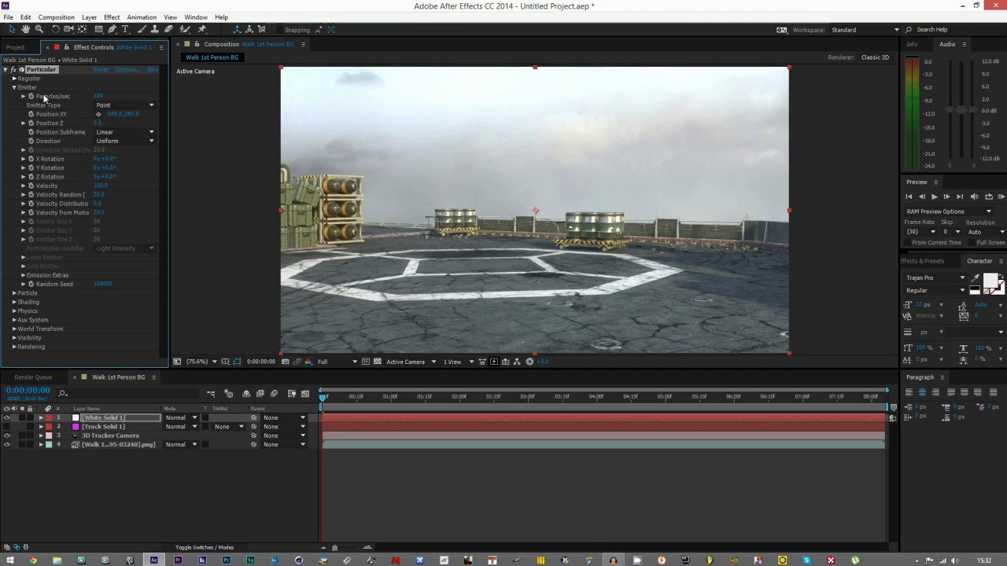
{"action": "left_click", "coordinate": [98, 96]}
{"action": "type", "text": "5000"}
{"action": "left_click", "coordinate": [130, 90]}
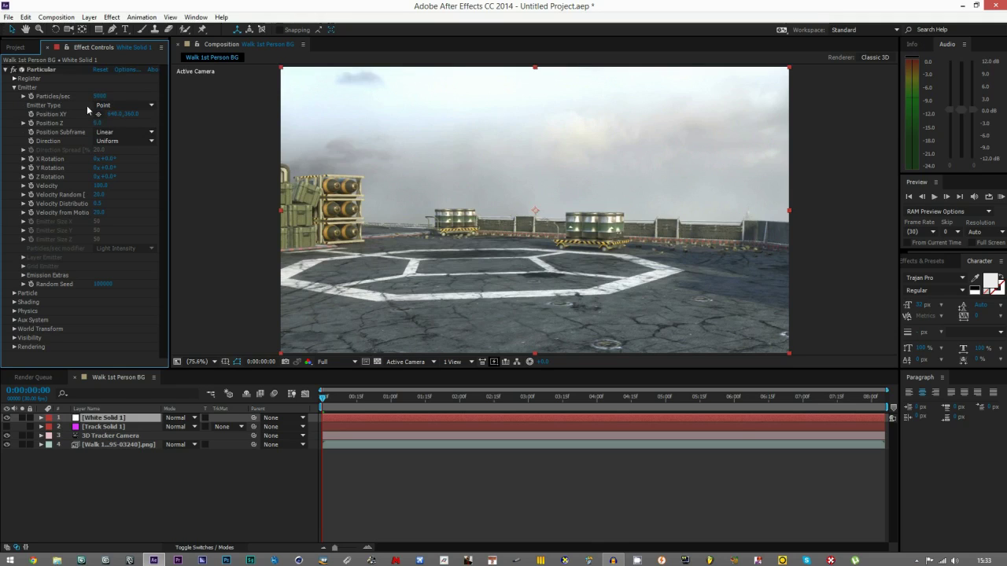
{"action": "left_click", "coordinate": [111, 106]}
{"action": "left_click", "coordinate": [118, 130]}
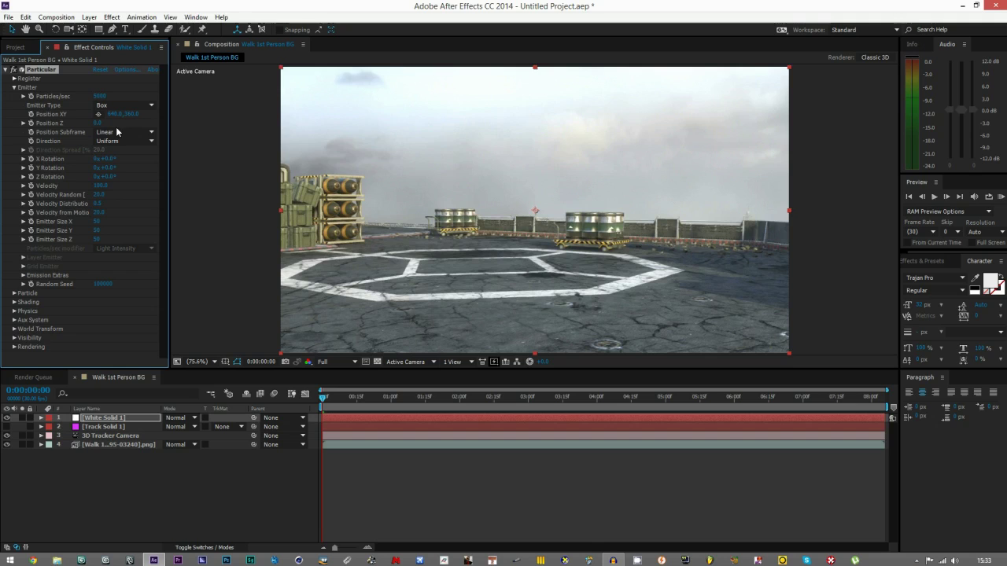
Set Particular's Emitter Size X to 5000 and Emitter Size Z to 500, then check the particles at several times
{"action": "left_click_drag", "start_coordinate": [341, 400], "coordinate": [430, 398]}
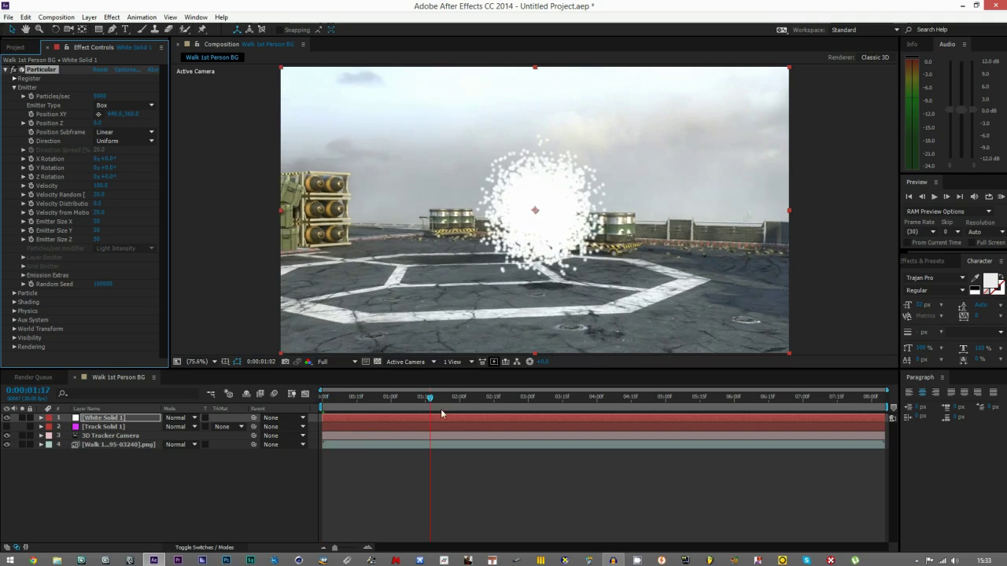
{"action": "left_click", "coordinate": [473, 397]}
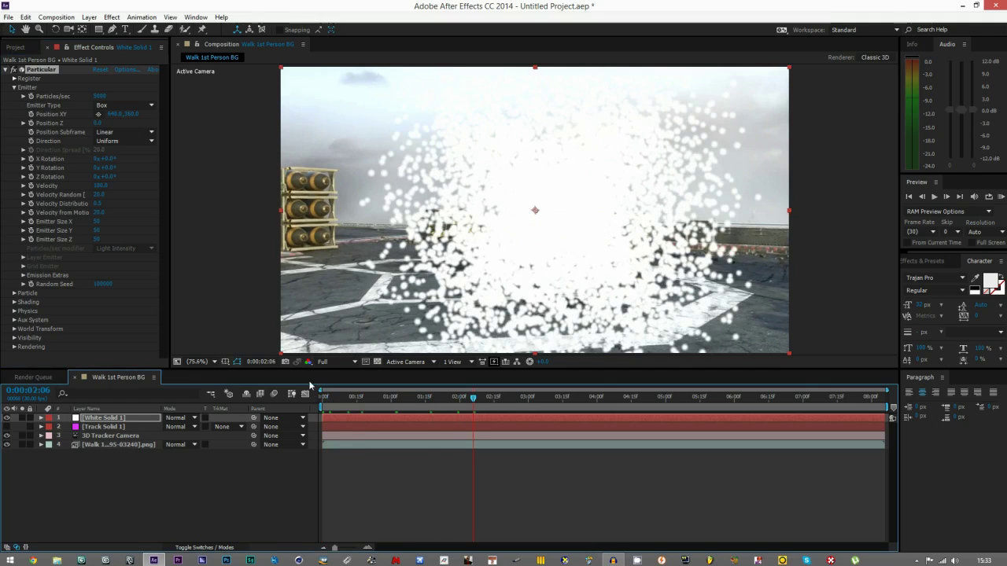
{"action": "left_click_drag", "start_coordinate": [325, 397], "coordinate": [485, 399]}
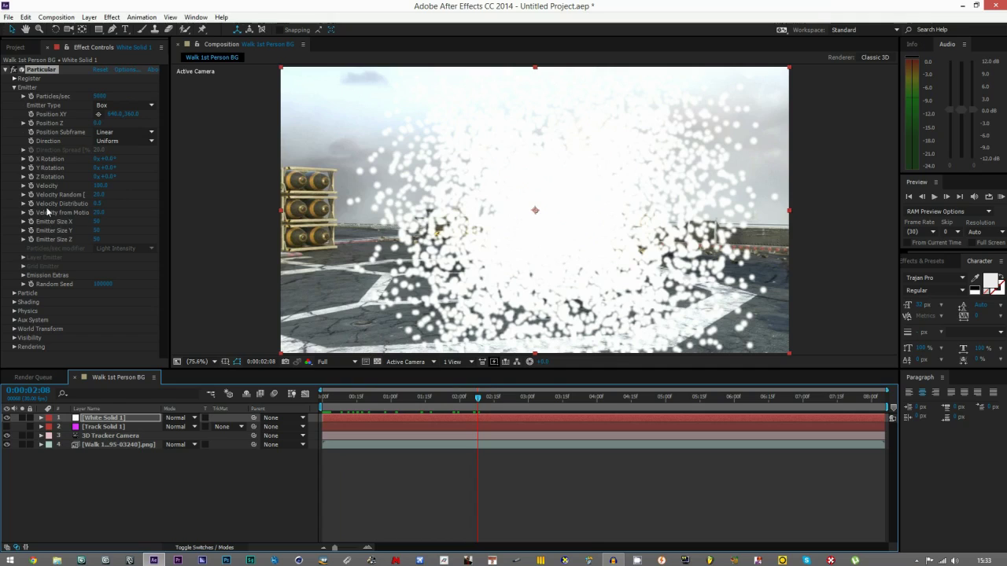
{"action": "left_click", "coordinate": [96, 221]}
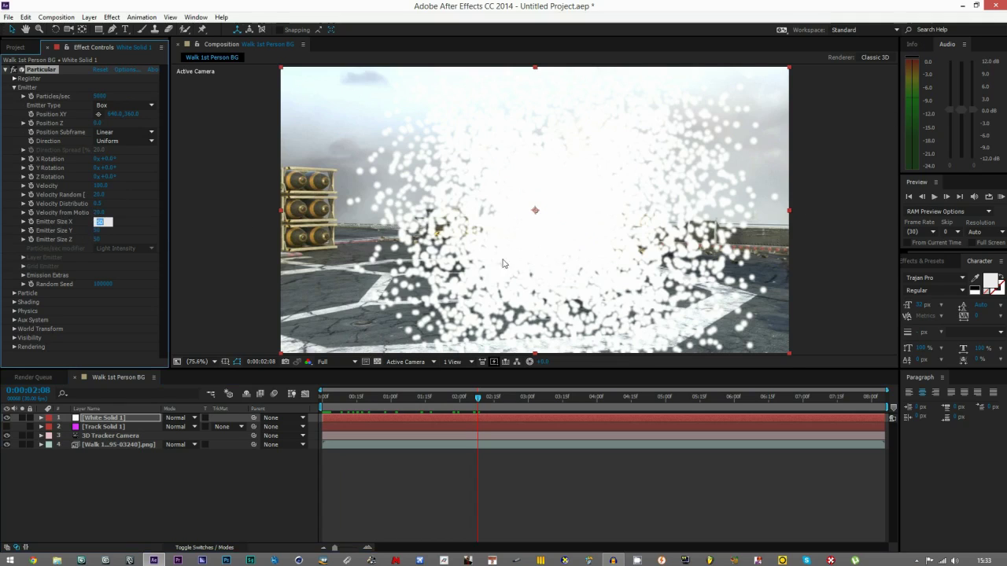
{"action": "left_click", "coordinate": [220, 239]}
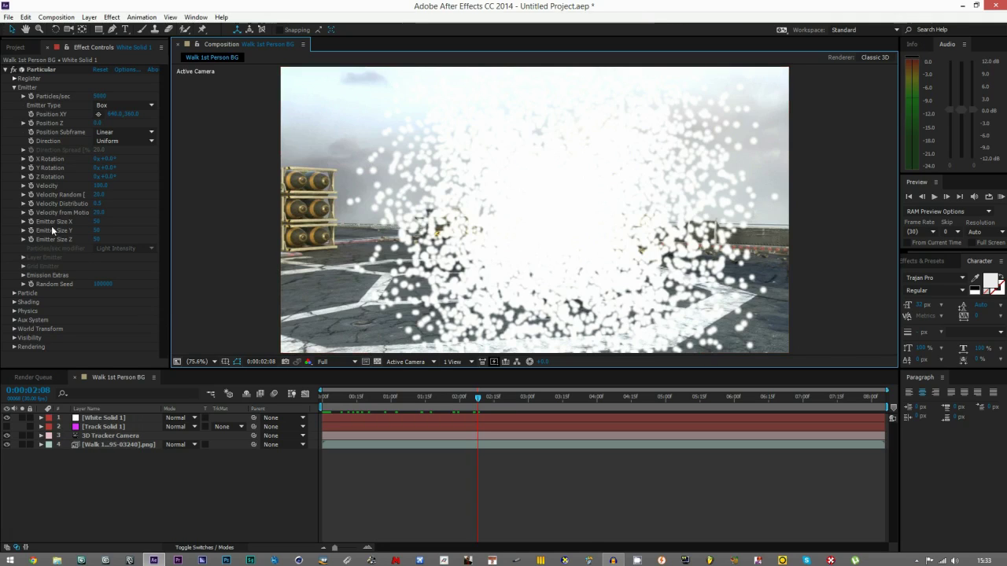
{"action": "left_click", "coordinate": [98, 224]}
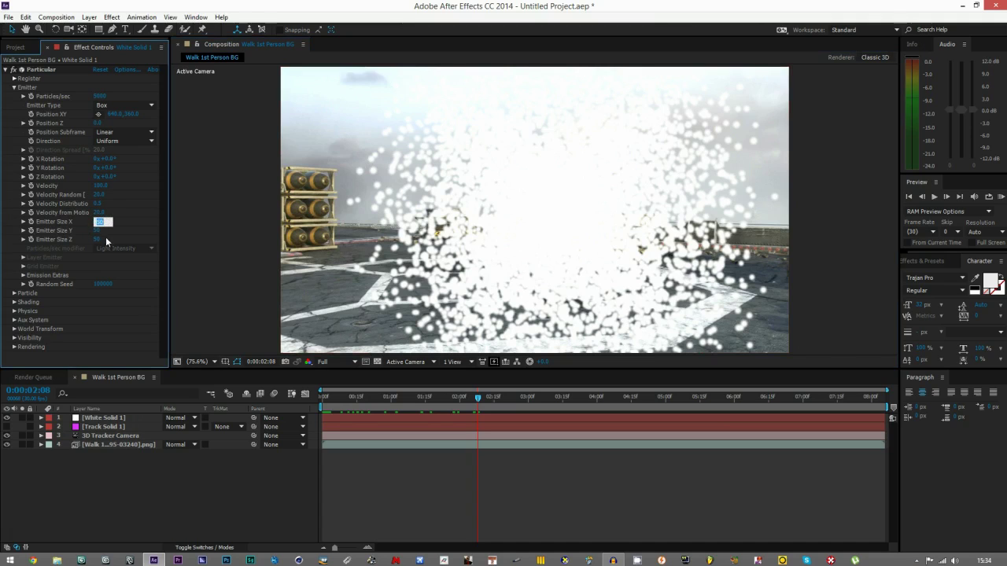
{"action": "type", "text": "5000"}
{"action": "left_click", "coordinate": [96, 239]}
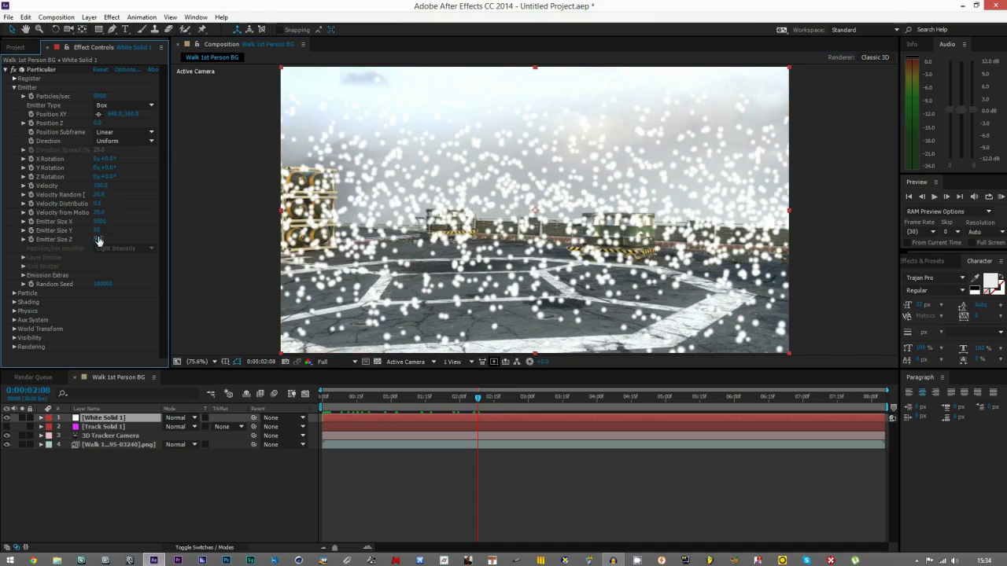
{"action": "type", "text": "5"}
{"action": "key", "text": "Return"}
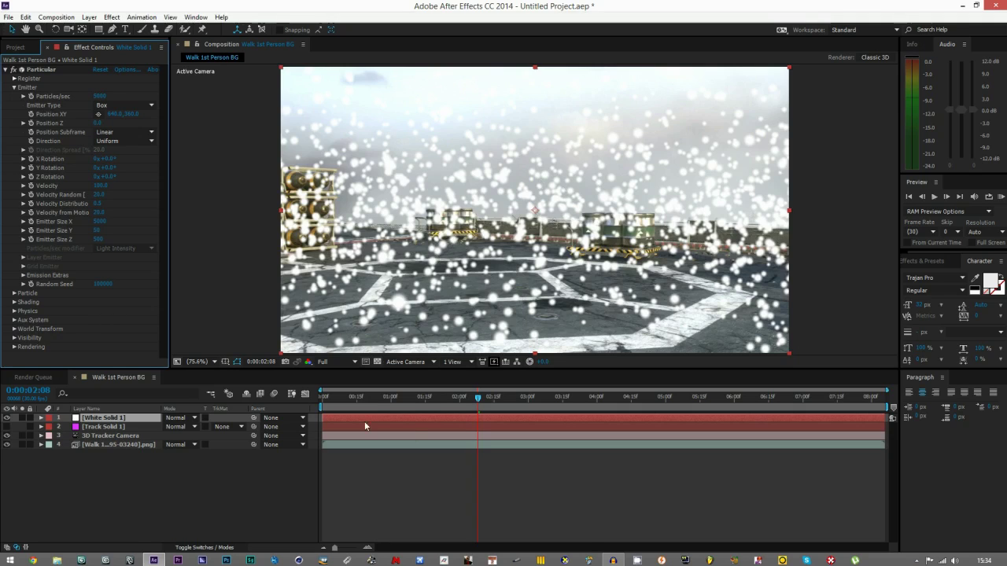
{"action": "left_click_drag", "start_coordinate": [415, 397], "coordinate": [359, 398]}
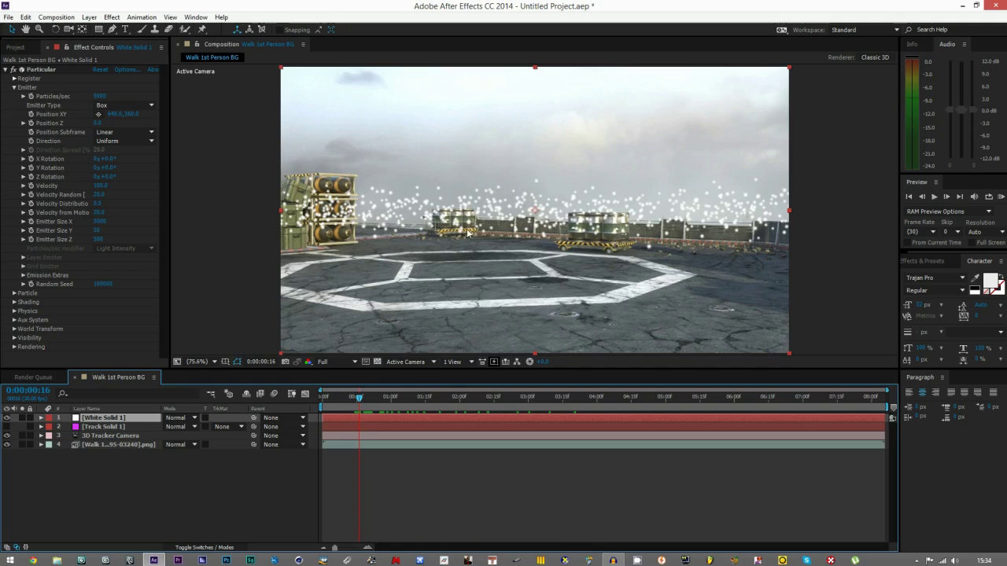
{"action": "left_click", "coordinate": [421, 400]}
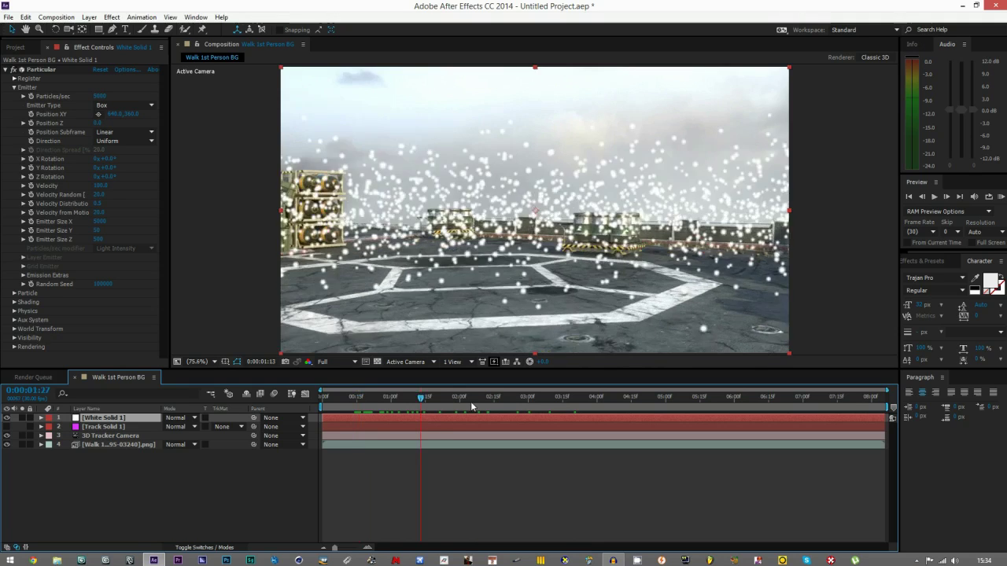
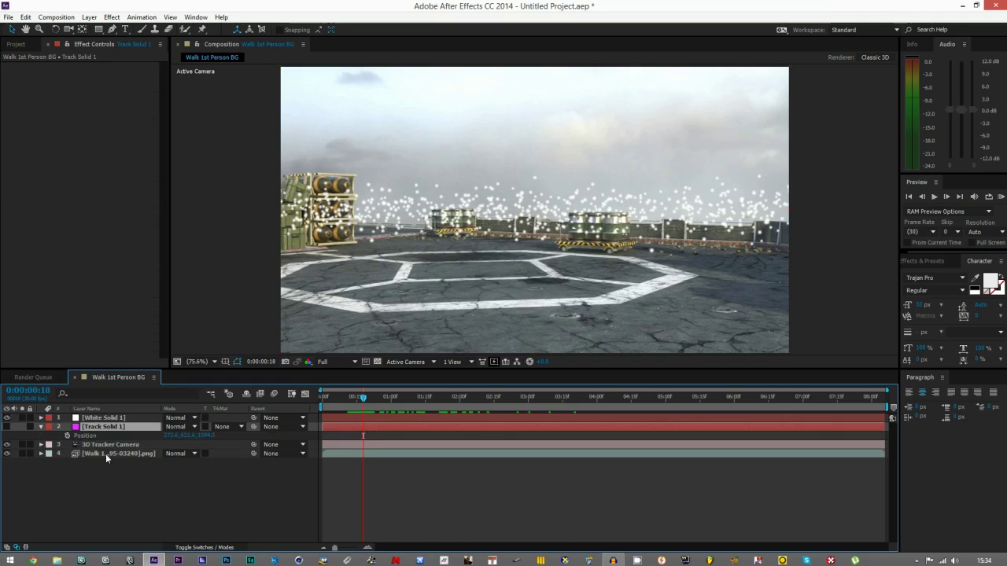
Show the Track Solid 1 layer and set the Particular emitter's X position to the track solid's X value, 272.6
{"action": "left_click", "coordinate": [6, 427]}
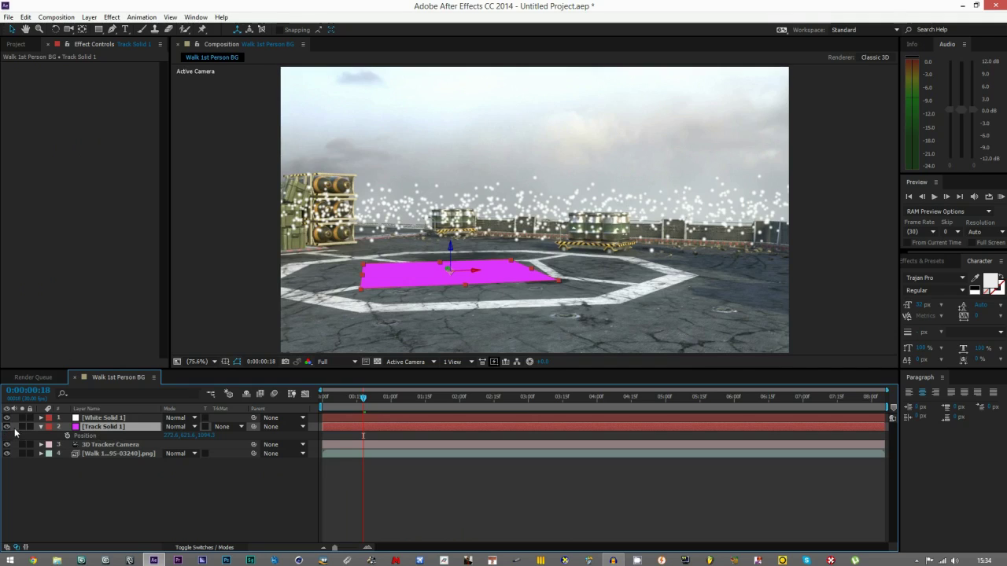
{"action": "left_click", "coordinate": [169, 436]}
{"action": "left_click", "coordinate": [197, 521]}
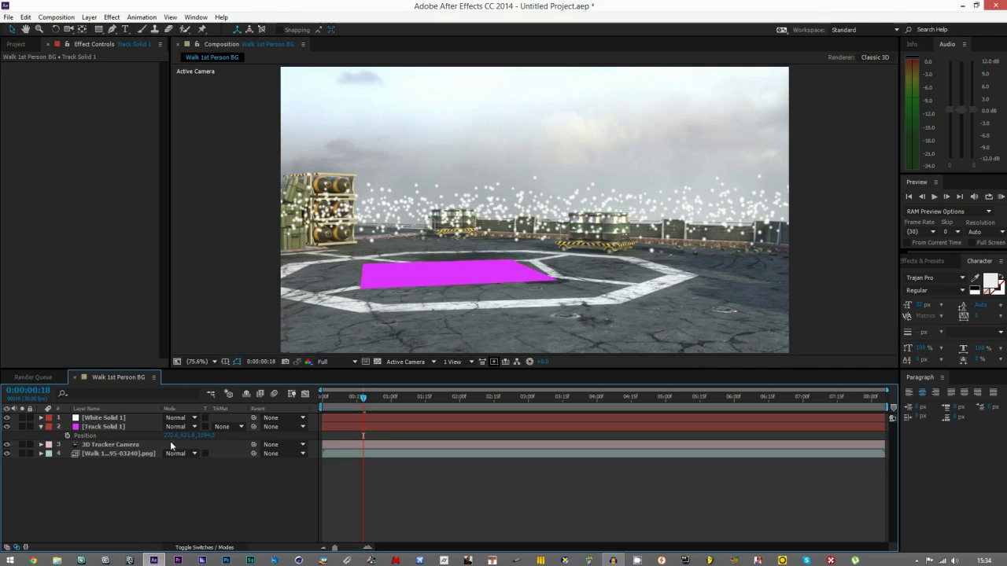
{"action": "left_click", "coordinate": [101, 445]}
{"action": "left_click", "coordinate": [92, 419]}
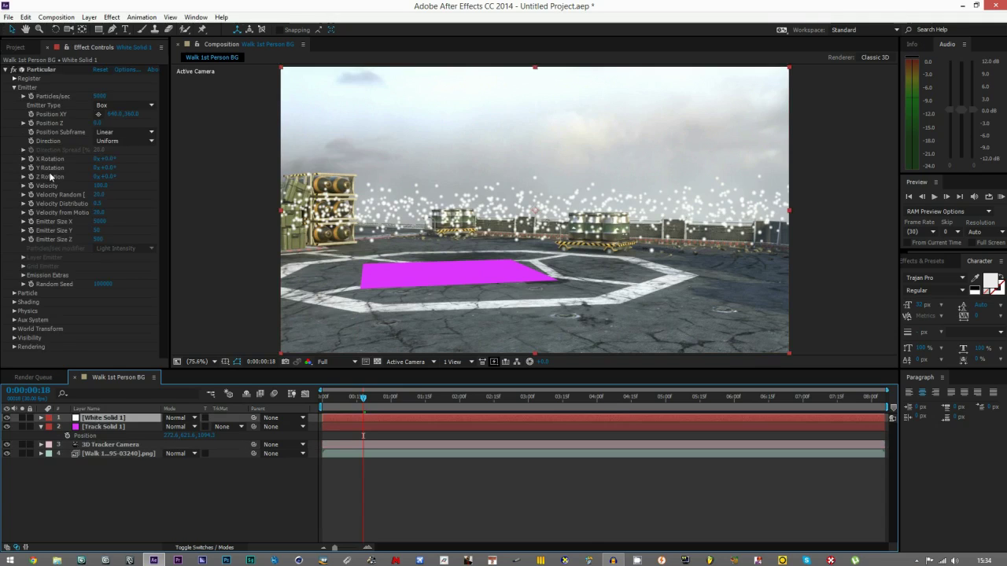
{"action": "left_click", "coordinate": [115, 114]}
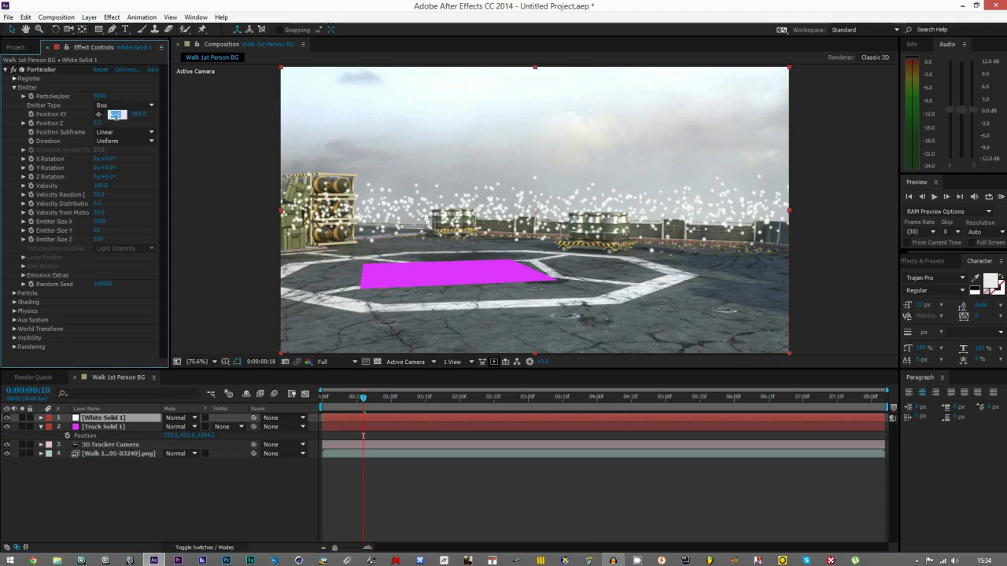
{"action": "type", "text": "272.6"}
{"action": "key", "text": "Return"}
Copy Track Solid 1's Y and Z positions, 621.6 and about 1094, into the emitter's Position Y and Position Z
{"action": "left_click", "coordinate": [192, 435]}
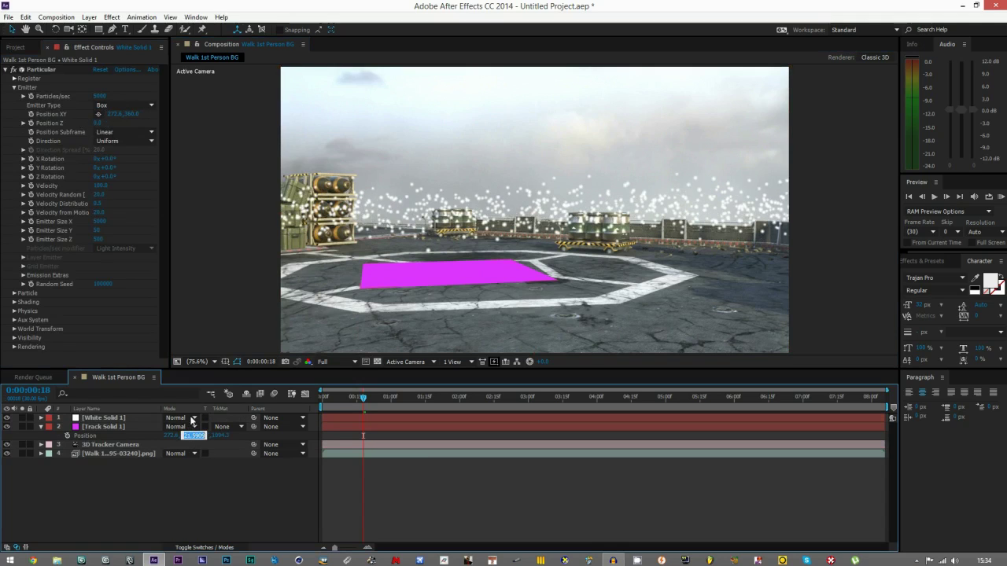
{"action": "left_click", "coordinate": [133, 114]}
{"action": "key", "text": "ctrl+v"}
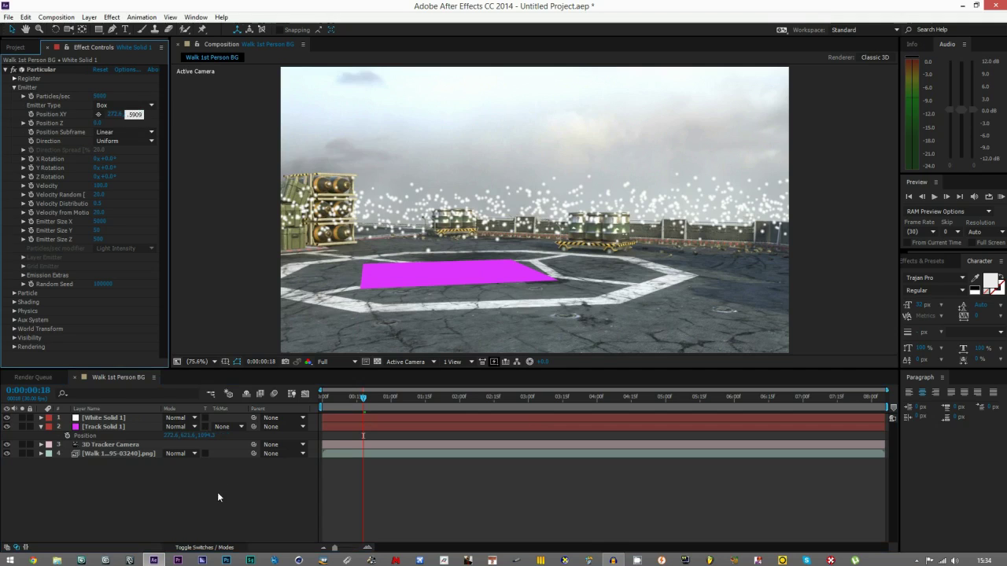
{"action": "left_click", "coordinate": [211, 435]}
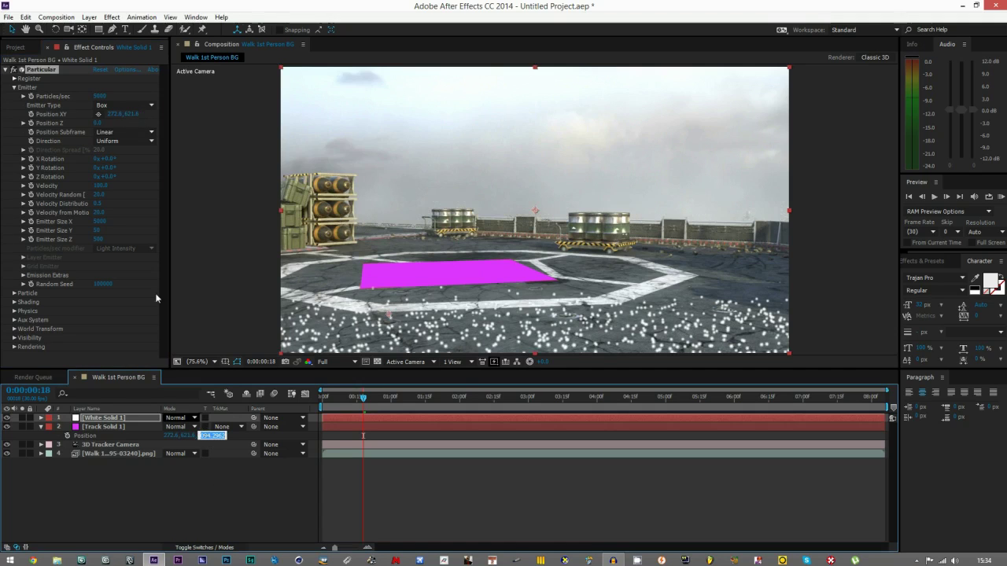
{"action": "left_click", "coordinate": [96, 122]}
{"action": "type", "text": "-2962"}
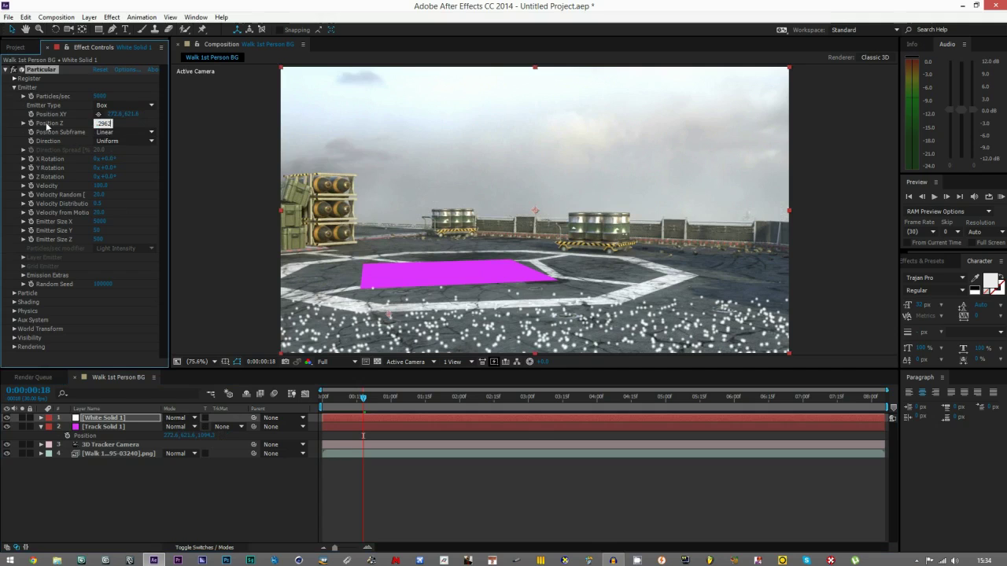
{"action": "left_click", "coordinate": [217, 162]}
{"action": "mouse_move", "coordinate": [345, 402]}
{"action": "left_mouse_down"}
{"action": "mouse_move", "coordinate": [319, 400]}
{"action": "mouse_move", "coordinate": [333, 398]}
{"action": "left_mouse_up"}
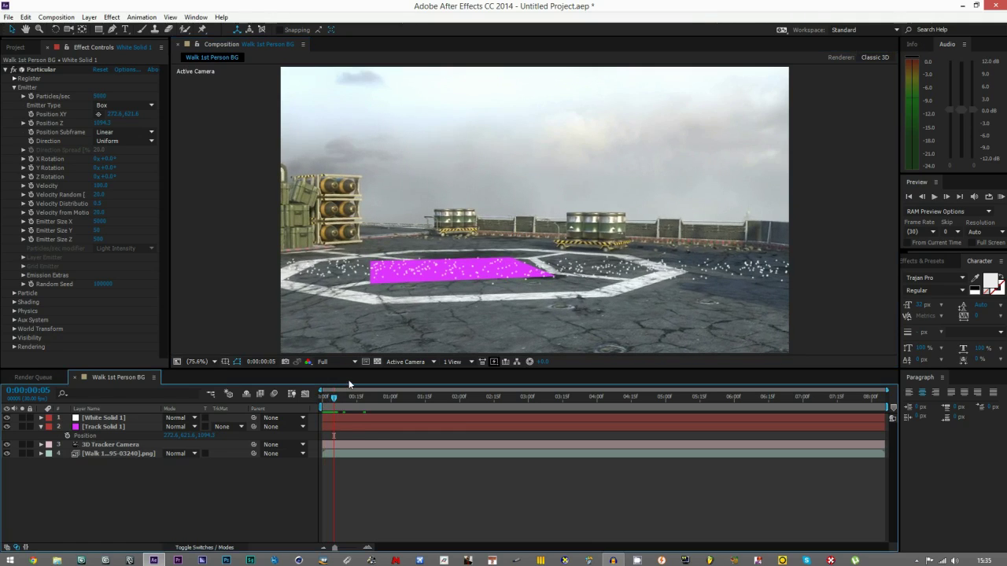
Try the Point emitter type on the white solid to check its placement on the track solid, and restore Box
{"action": "left_click", "coordinate": [102, 418]}
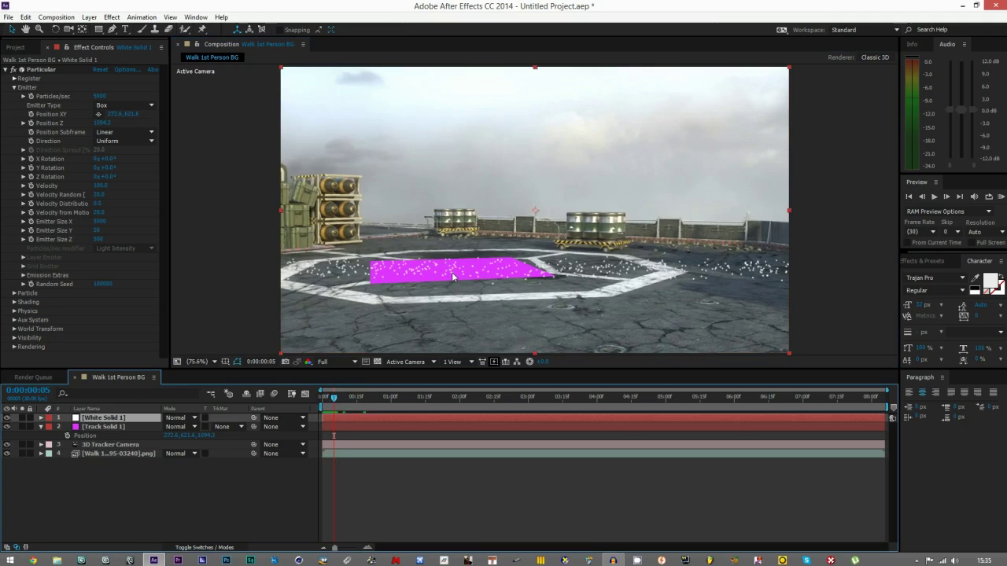
{"action": "left_click", "coordinate": [122, 105]}
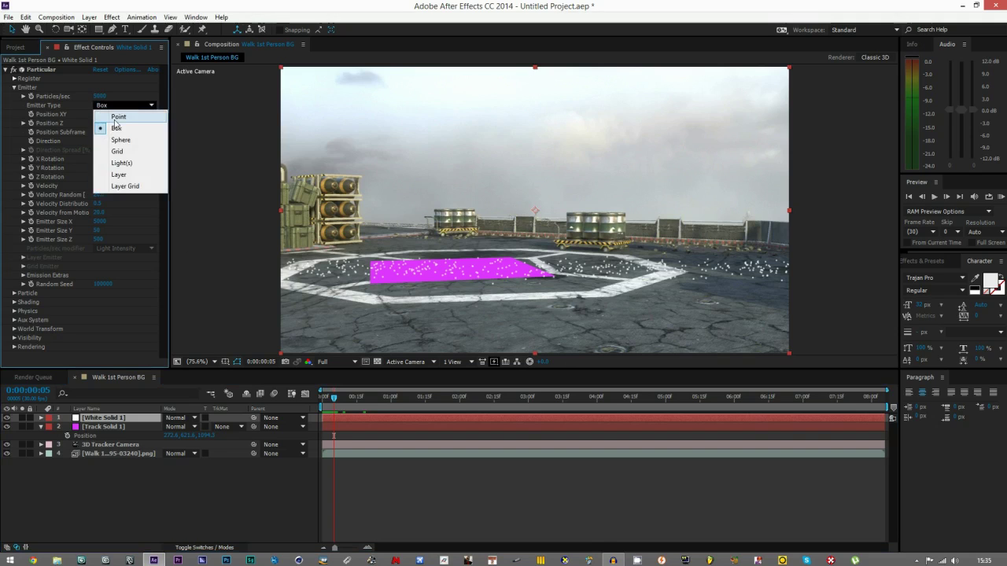
{"action": "left_click", "coordinate": [116, 117]}
{"action": "left_click_drag", "start_coordinate": [330, 400], "coordinate": [386, 400]}
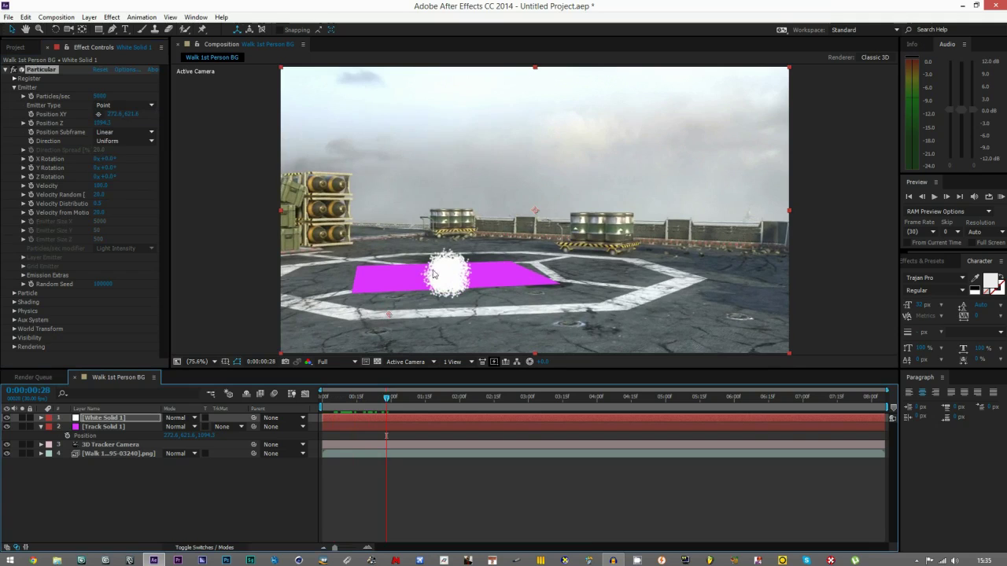
{"action": "key", "text": "Home"}
{"action": "left_click", "coordinate": [110, 107]}
{"action": "left_click", "coordinate": [116, 128]}
{"action": "left_click_drag", "start_coordinate": [350, 398], "coordinate": [364, 415]}
Raise the box emitter high into the sky by lowering its Y position to about -15
{"action": "left_click_drag", "start_coordinate": [102, 124], "coordinate": [158, 134]}
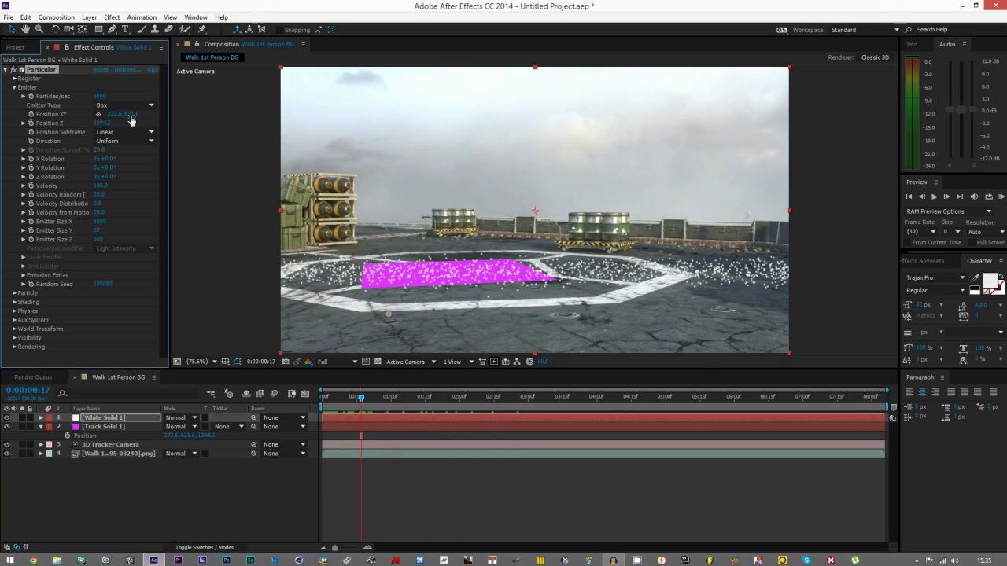
{"action": "left_click_drag", "start_coordinate": [131, 119], "coordinate": [1, 134]}
{"action": "left_click_drag", "start_coordinate": [134, 114], "coordinate": [2, 116]}
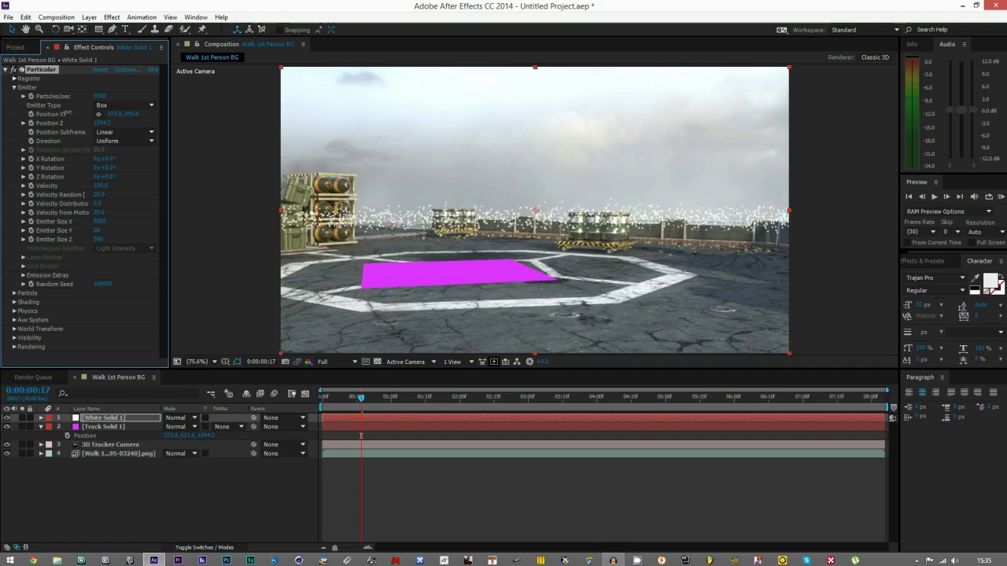
{"action": "mouse_move", "coordinate": [137, 115]}
{"action": "left_mouse_down"}
{"action": "mouse_move", "coordinate": [2, 116]}
{"action": "mouse_move", "coordinate": [116, 130]}
{"action": "left_mouse_up"}
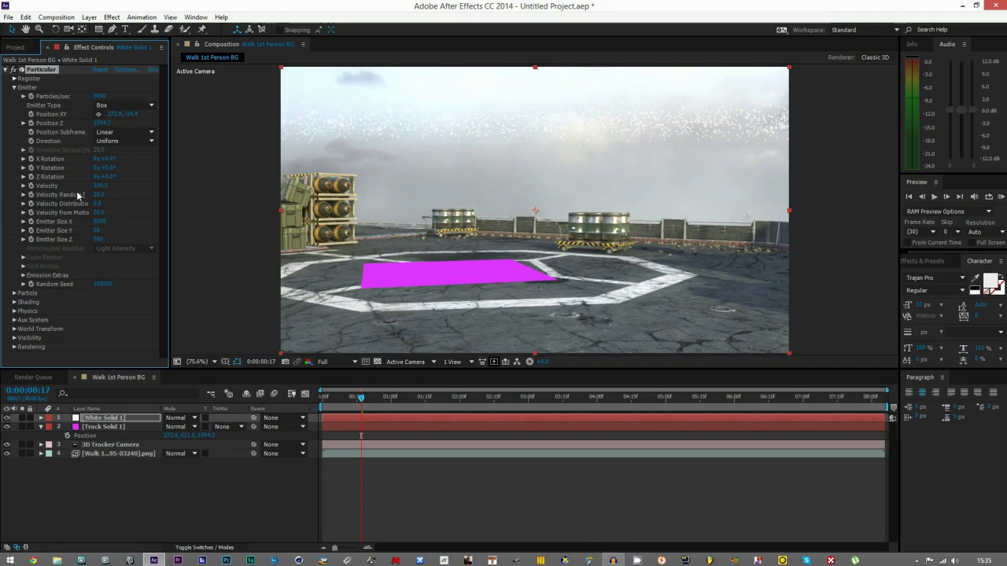
Set the opacity of Particular's particles to 75
{"action": "left_click", "coordinate": [14, 88]}
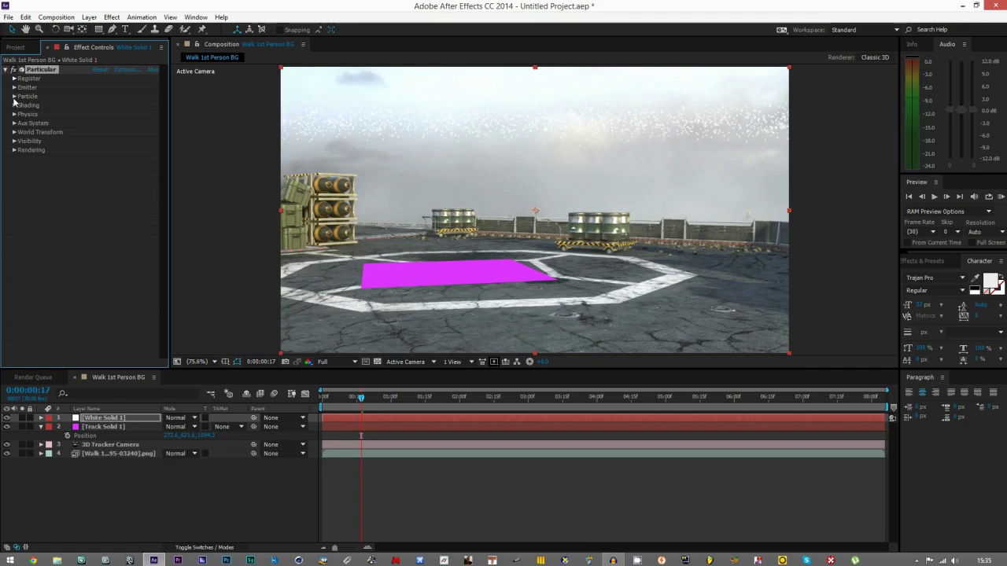
{"action": "left_click", "coordinate": [14, 96]}
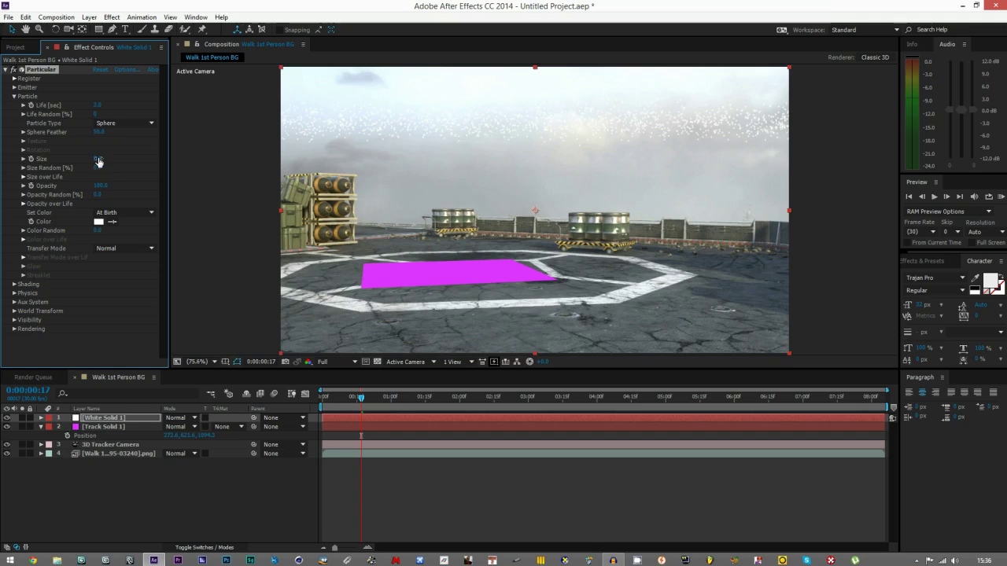
{"action": "left_click", "coordinate": [100, 186]}
{"action": "type", "text": "75"}
{"action": "key", "text": "Return"}
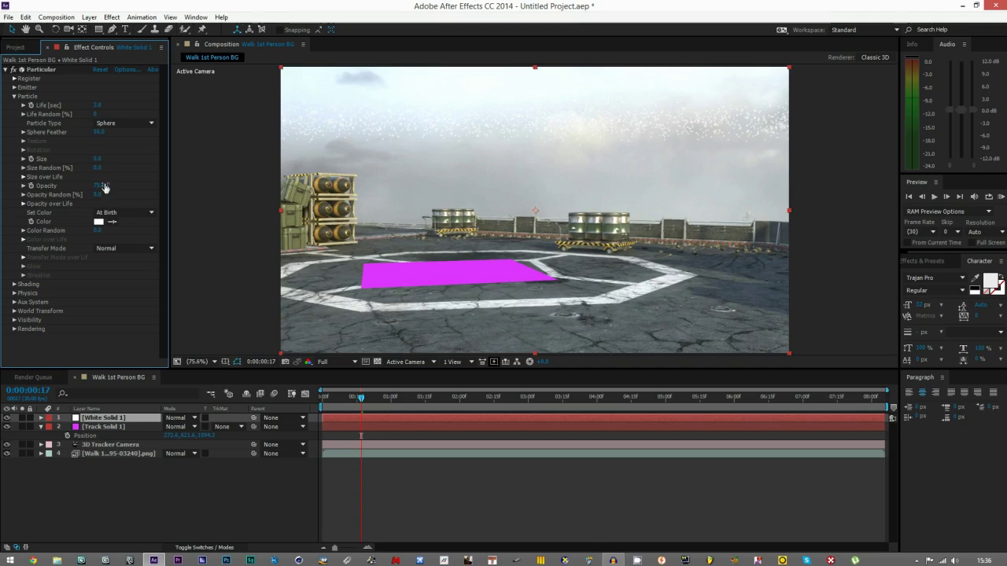
Switch Particular's physics model from Air to Bounce
{"action": "left_click", "coordinate": [14, 96]}
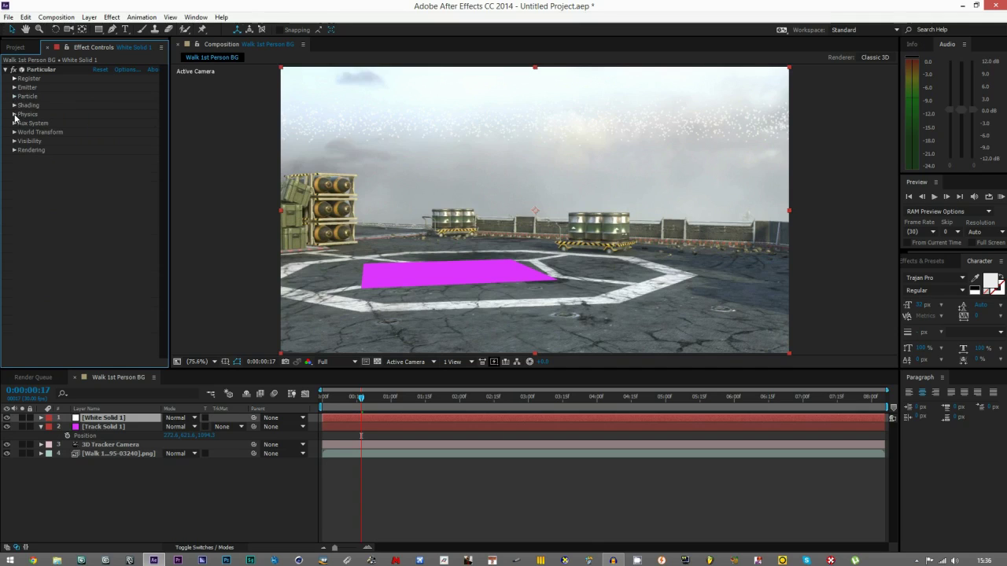
{"action": "left_click", "coordinate": [14, 115]}
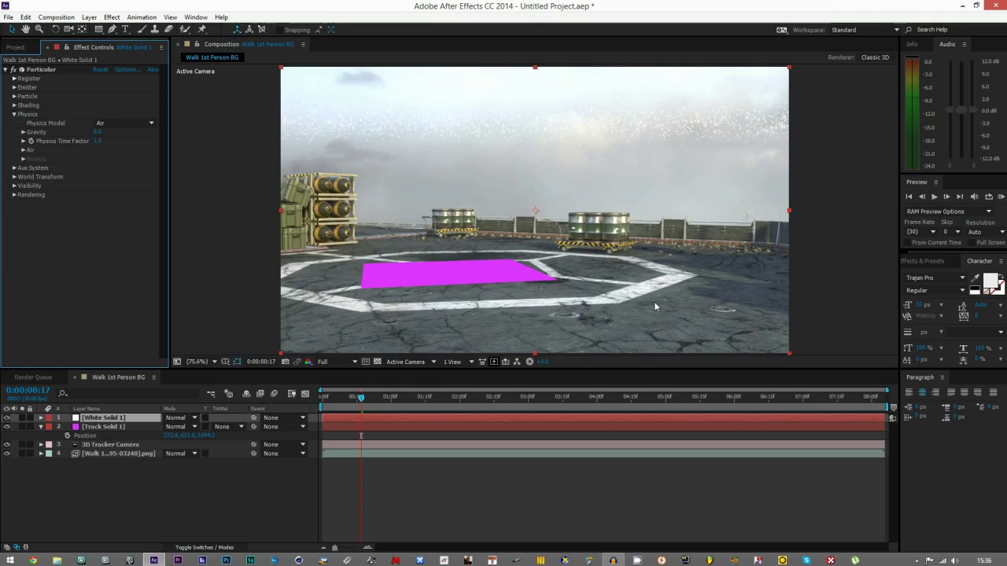
{"action": "left_click", "coordinate": [104, 124]}
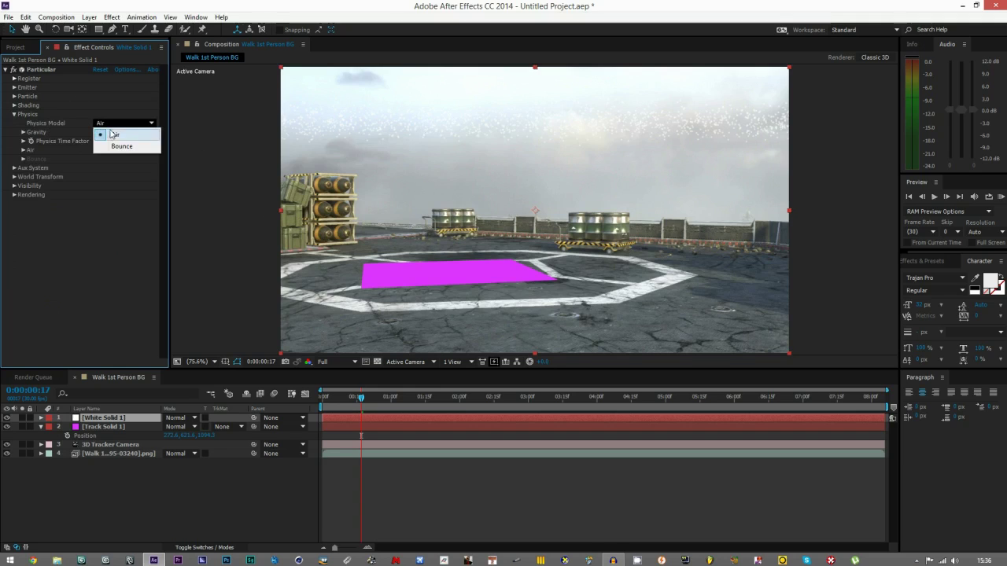
{"action": "left_click", "coordinate": [120, 147]}
{"action": "left_click_drag", "start_coordinate": [364, 399], "coordinate": [399, 432]}
{"action": "left_click", "coordinate": [24, 165]}
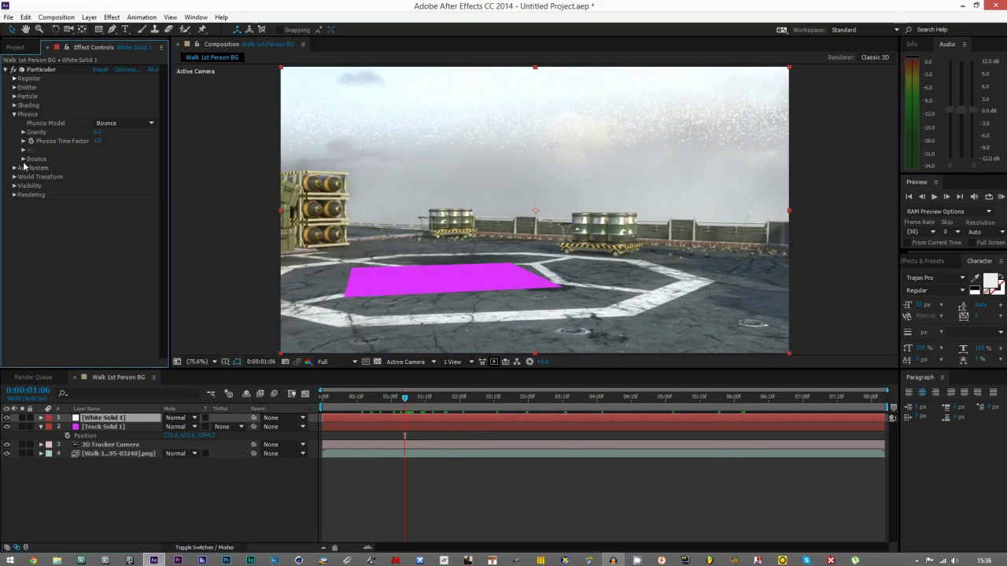
Set the physics gravity to 600 and preview the falling particles over the first two seconds
{"action": "left_click", "coordinate": [98, 132]}
{"action": "type", "text": "600"}
{"action": "key", "text": "Return"}
{"action": "left_click", "coordinate": [340, 397]}
{"action": "key", "text": "space"}
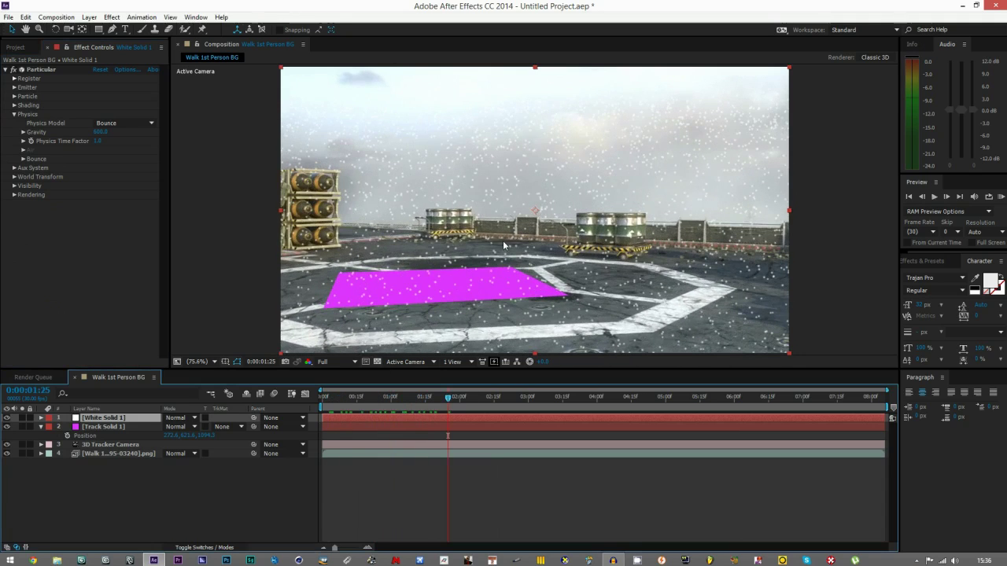
{"action": "left_click_drag", "start_coordinate": [462, 399], "coordinate": [385, 401]}
{"action": "key", "text": "space"}
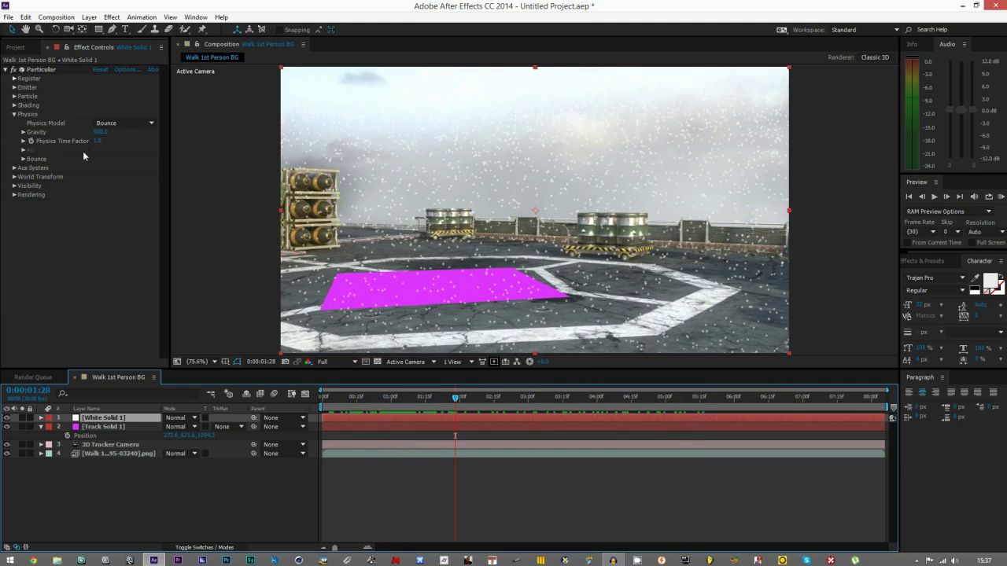
Set the floor layer of Particular's Bounce physics to Track Solid 1
{"action": "left_click", "coordinate": [25, 159]}
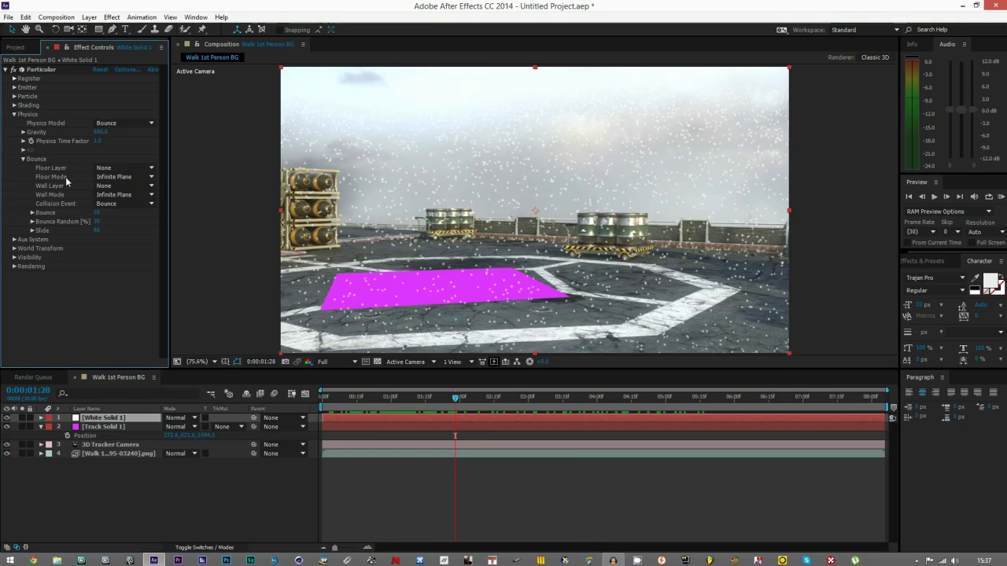
{"action": "left_click", "coordinate": [118, 168]}
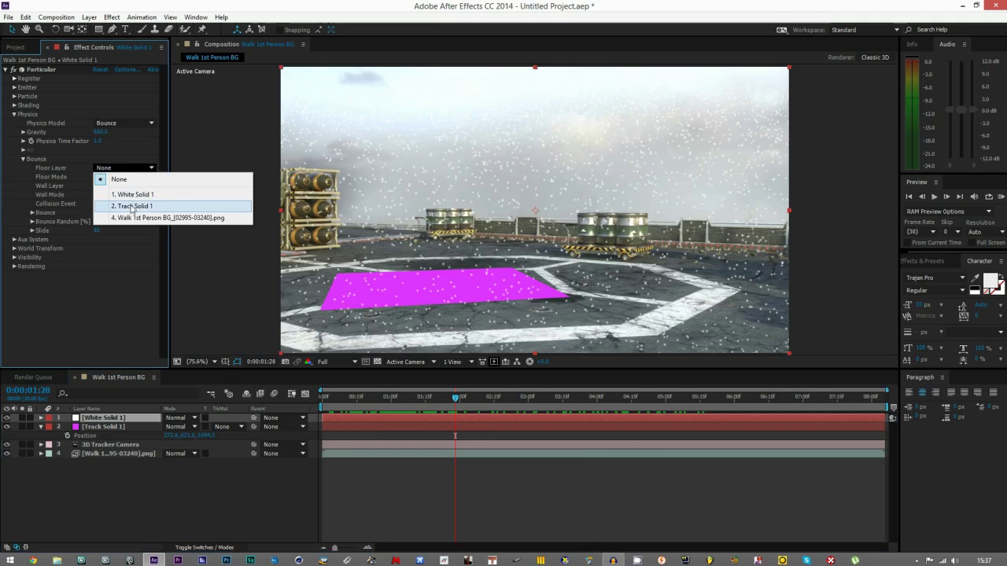
{"action": "left_click", "coordinate": [132, 206]}
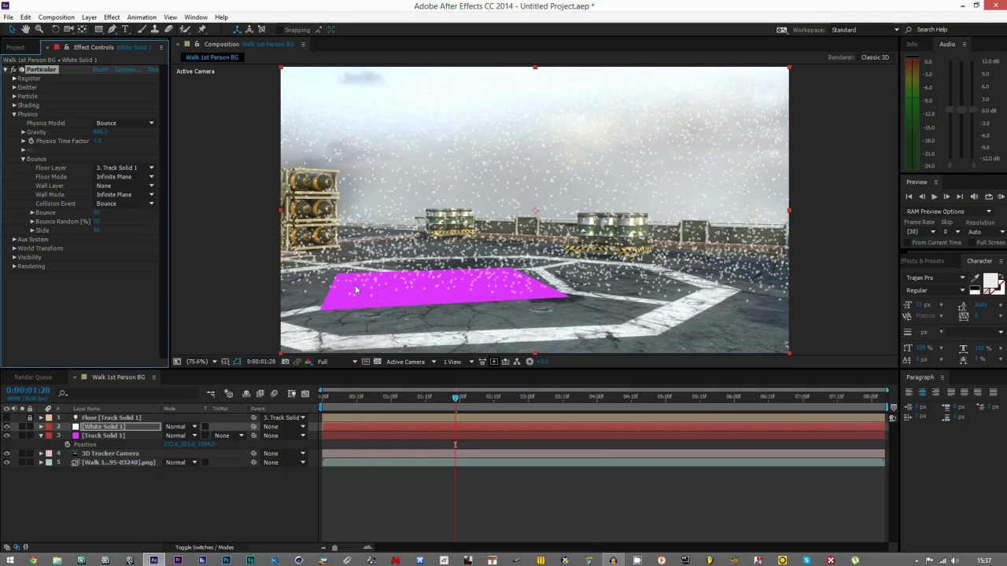
Hide the Track Solid 1 layer and preview the particles bouncing between about one and three seconds
{"action": "left_click", "coordinate": [8, 435]}
{"action": "left_click_drag", "start_coordinate": [408, 399], "coordinate": [546, 416]}
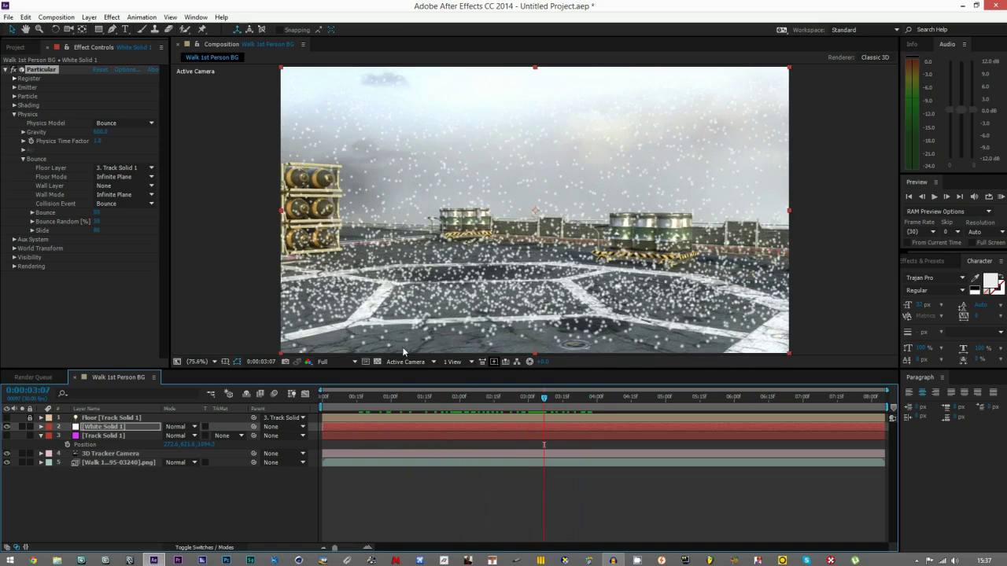
{"action": "left_click_drag", "start_coordinate": [523, 413], "coordinate": [390, 411]}
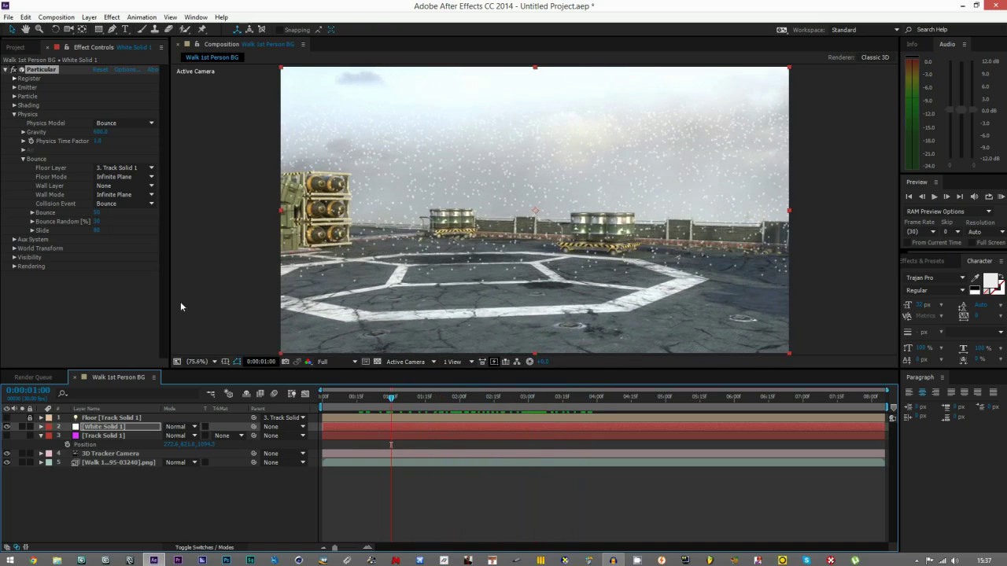
Set the bounce collision event to Kill and preview the particles hitting the floor over the first three seconds
{"action": "left_click", "coordinate": [114, 198]}
{"action": "left_click", "coordinate": [100, 205]}
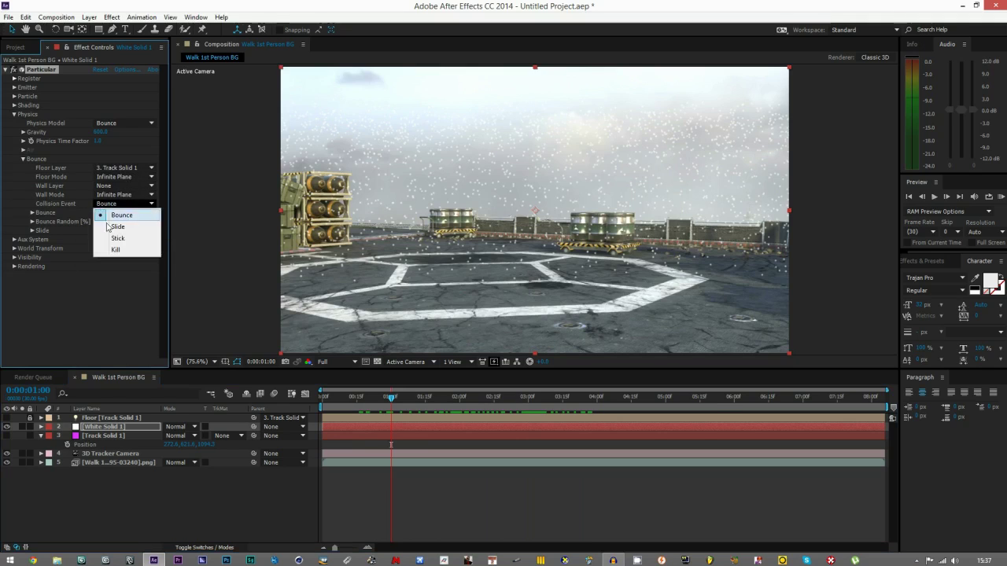
{"action": "left_click", "coordinate": [122, 250]}
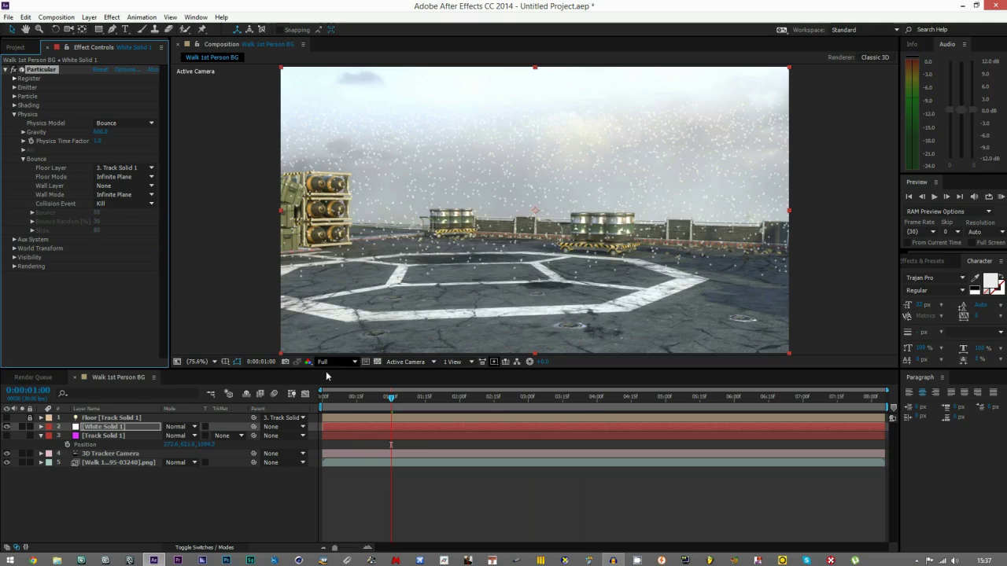
{"action": "left_click_drag", "start_coordinate": [337, 396], "coordinate": [492, 416]}
{"action": "left_click", "coordinate": [522, 419]}
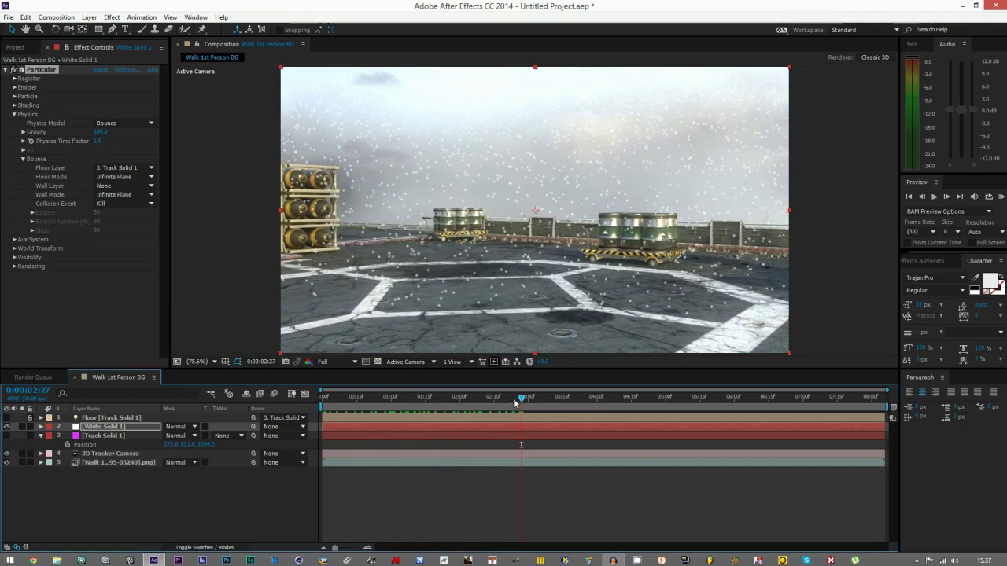
{"action": "left_click_drag", "start_coordinate": [521, 398], "coordinate": [484, 398]}
{"action": "mouse_move", "coordinate": [445, 424]}
{"action": "left_mouse_down"}
{"action": "mouse_move", "coordinate": [366, 422]}
{"action": "mouse_move", "coordinate": [430, 415]}
{"action": "left_mouse_up"}
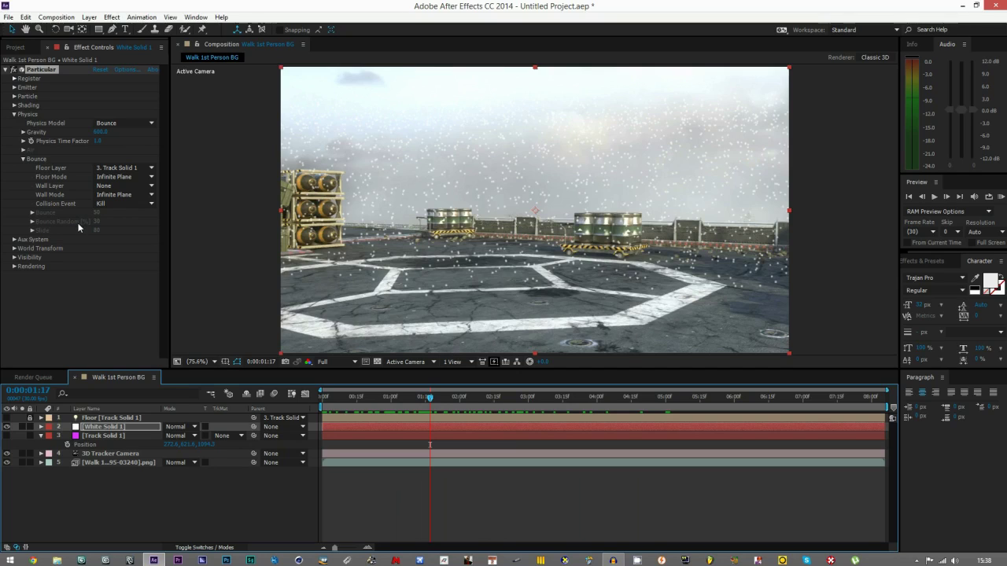
{"action": "left_click", "coordinate": [114, 195]}
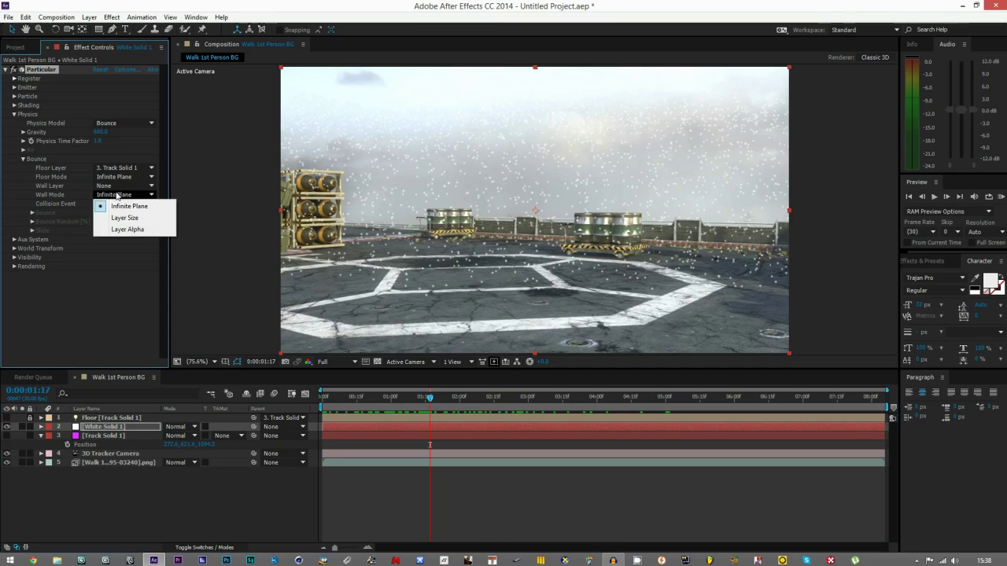
{"action": "left_click", "coordinate": [118, 187]}
{"action": "left_click", "coordinate": [117, 178]}
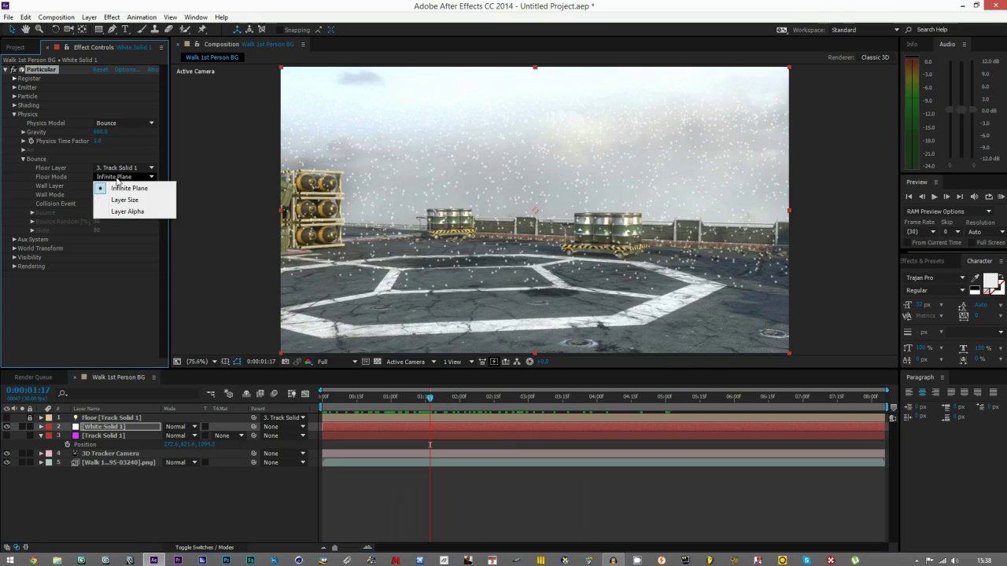
{"action": "left_click", "coordinate": [84, 275]}
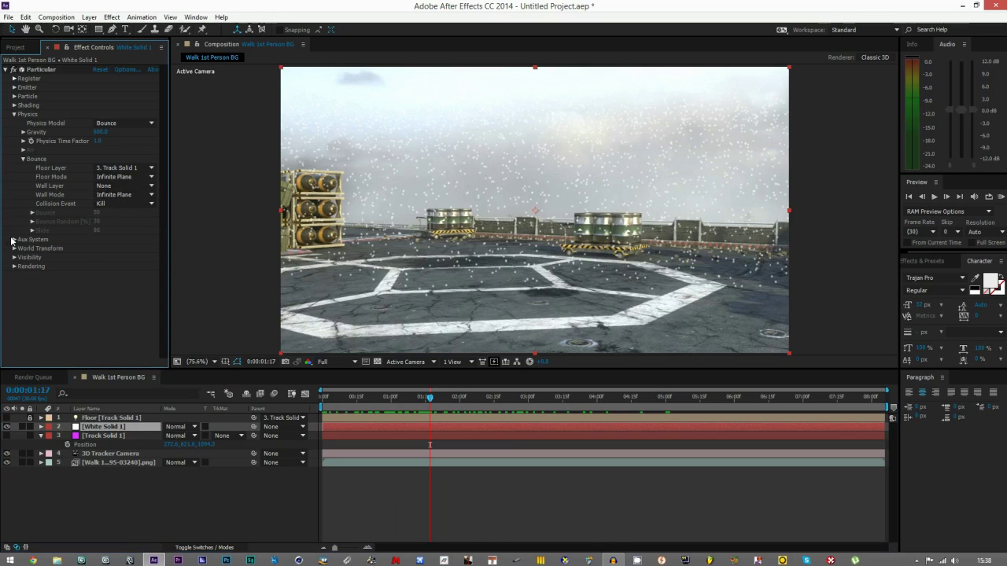
Set Particular's Aux System to emit At Bounce Event and preview the splashes up to about 2.5 seconds
{"action": "left_click", "coordinate": [13, 116]}
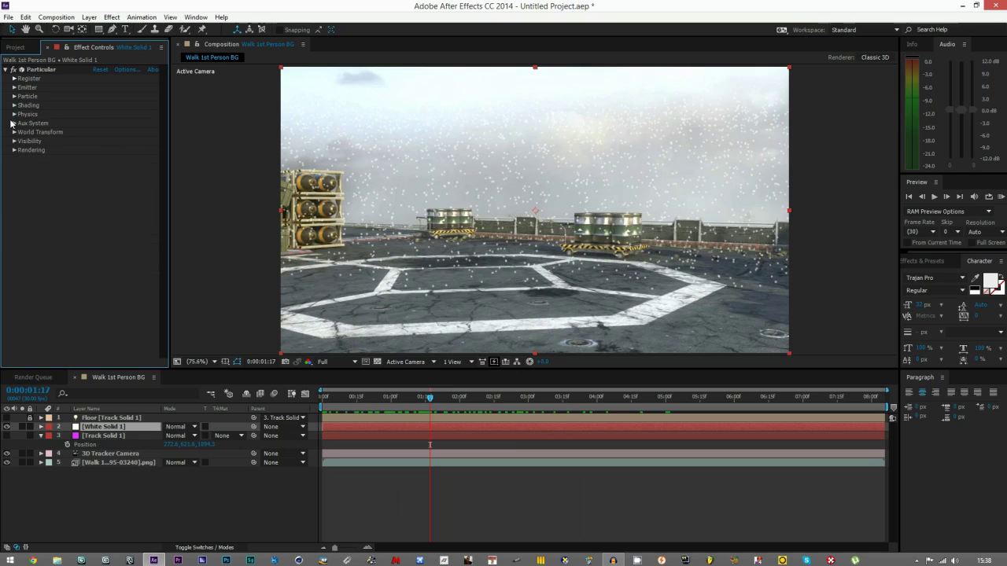
{"action": "left_click", "coordinate": [14, 124]}
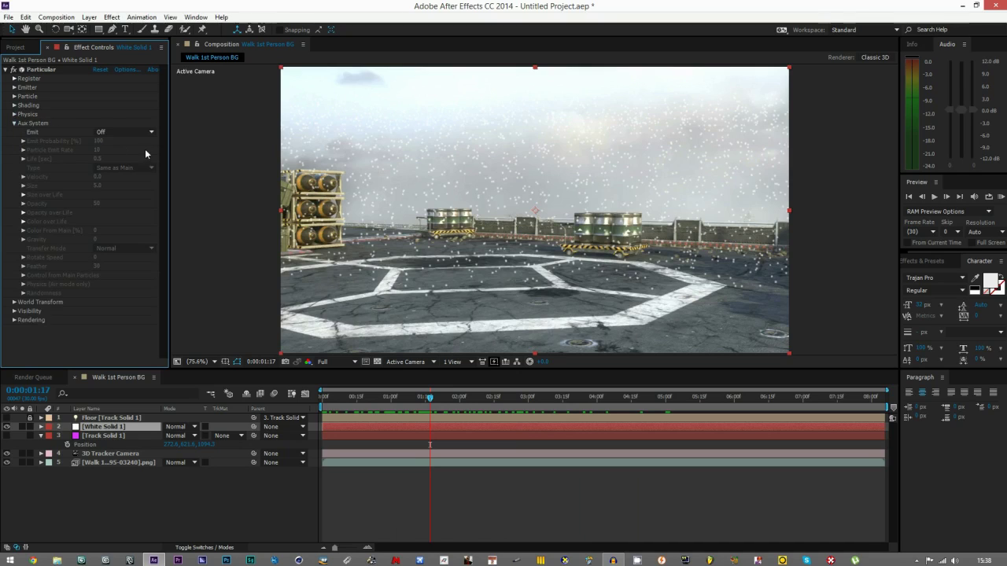
{"action": "left_click", "coordinate": [124, 134]}
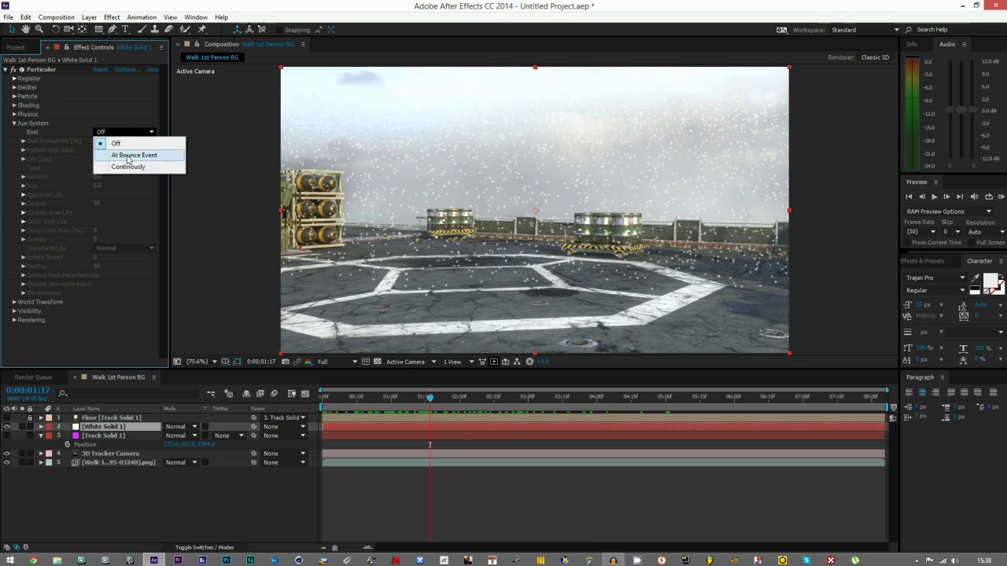
{"action": "left_click", "coordinate": [128, 155]}
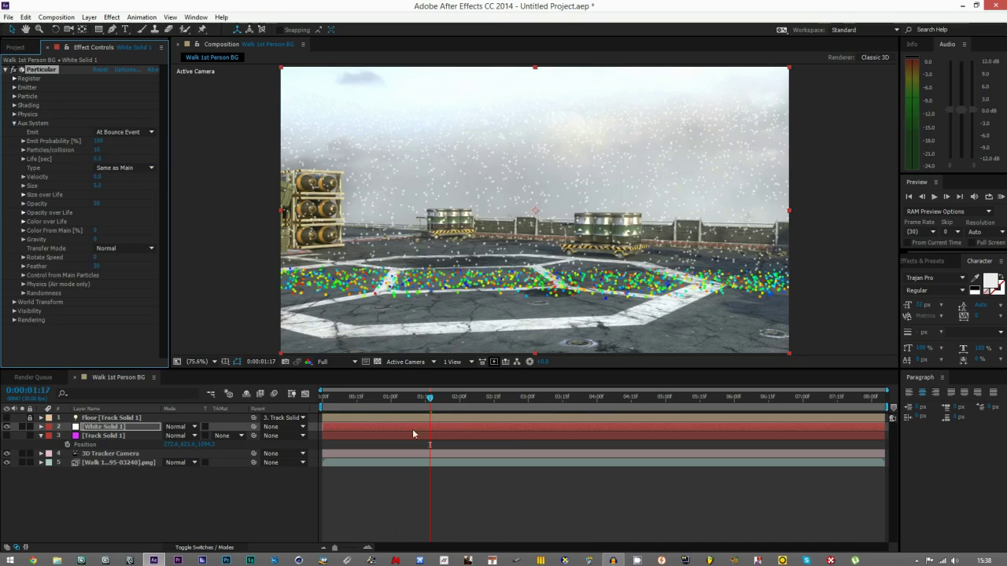
{"action": "left_click", "coordinate": [367, 397]}
{"action": "left_click_drag", "start_coordinate": [340, 399], "coordinate": [496, 400]}
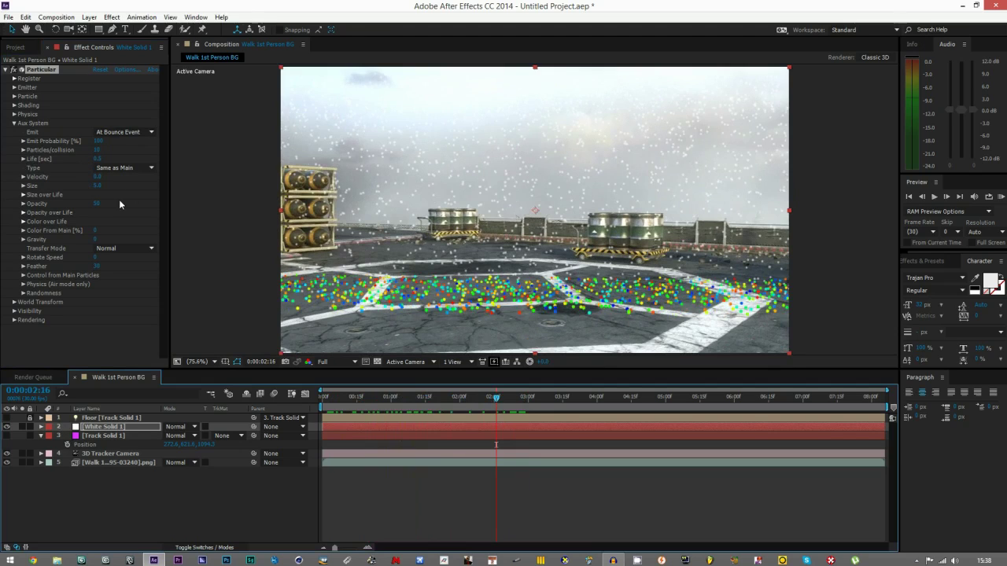
Set the Aux System's particles per collision to 5 and its velocity to 150
{"action": "left_click", "coordinate": [98, 150]}
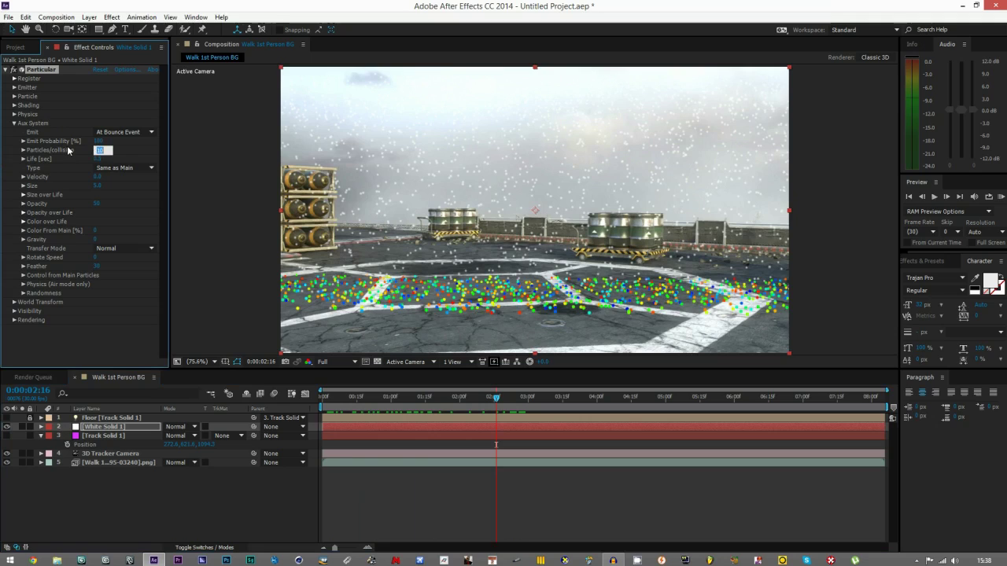
{"action": "left_click", "coordinate": [149, 207]}
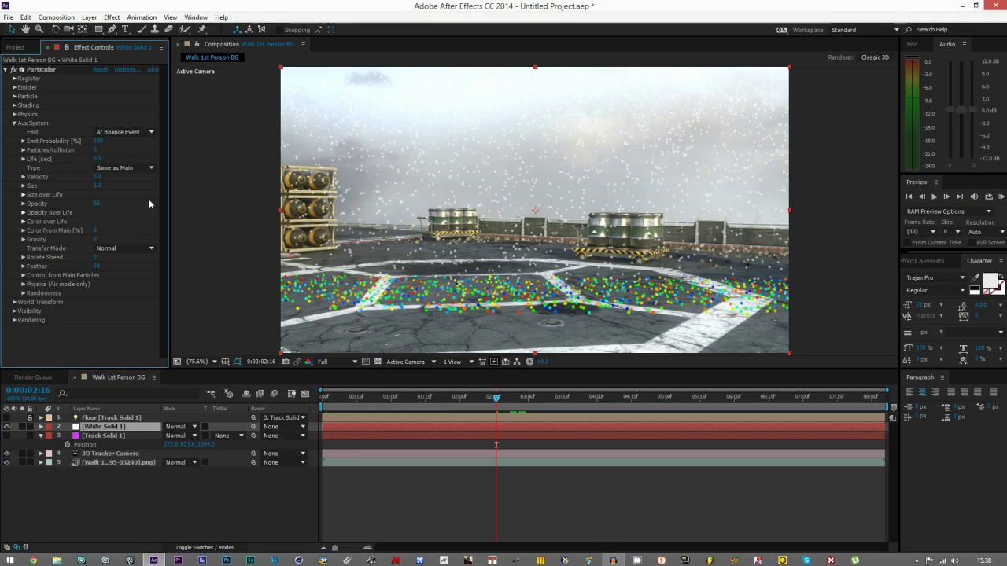
{"action": "left_click", "coordinate": [99, 178]}
{"action": "type", "text": "150"}
{"action": "key", "text": "Return"}
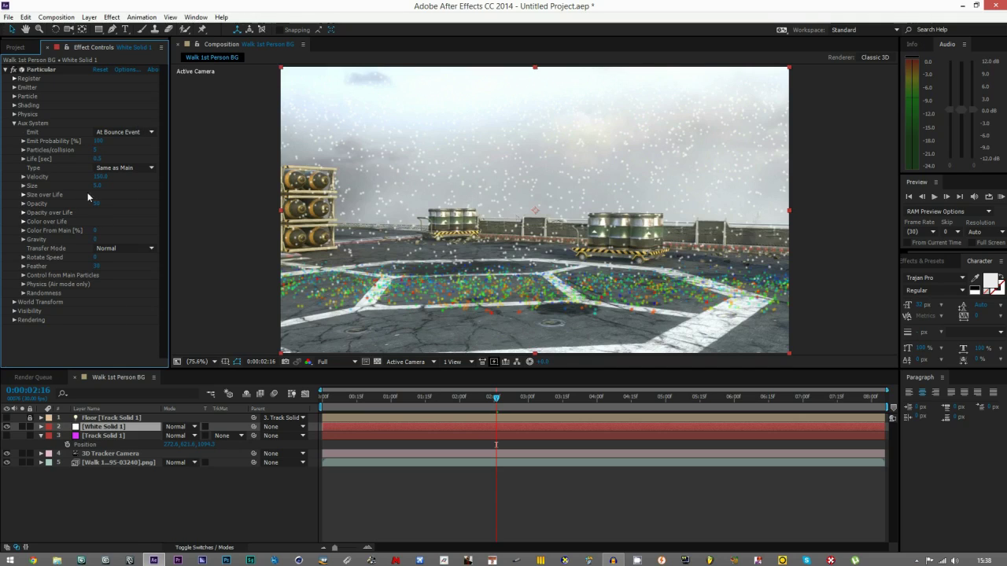
Set the Aux System's Opacity over Life to a straight ramp fading from full to zero
{"action": "left_click", "coordinate": [13, 96]}
{"action": "left_click", "coordinate": [14, 97]}
{"action": "left_click", "coordinate": [24, 214]}
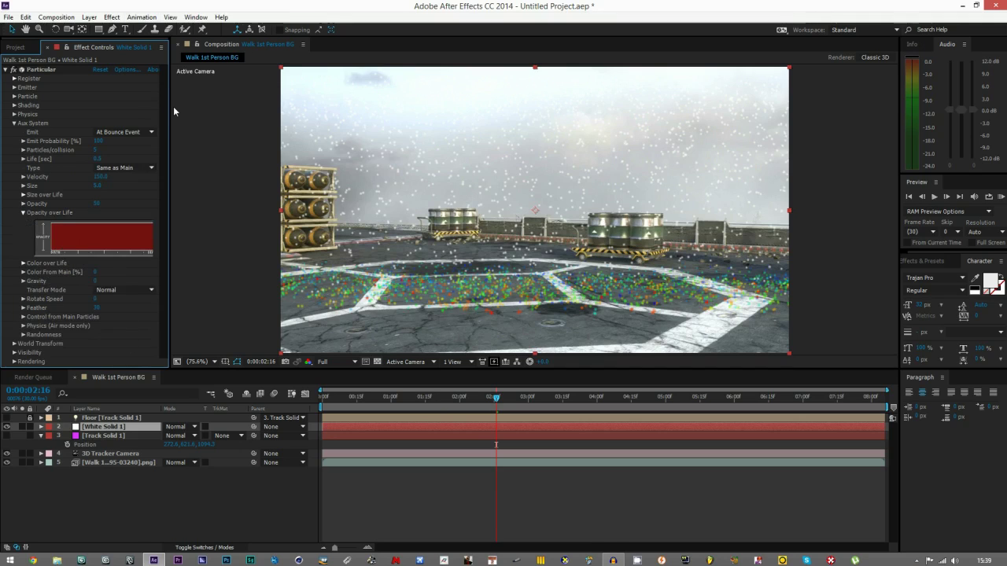
{"action": "left_click_drag", "start_coordinate": [171, 107], "coordinate": [267, 157]}
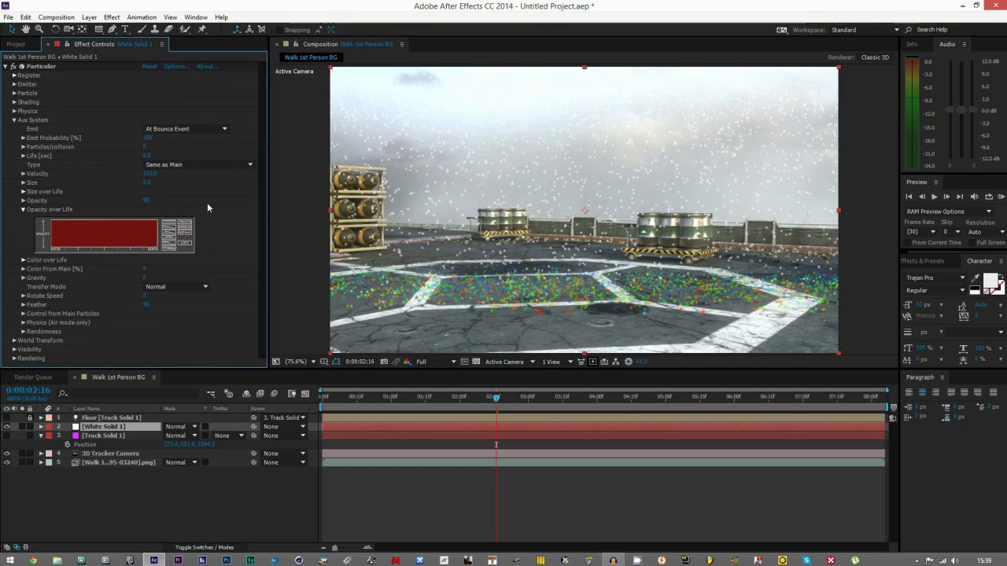
{"action": "left_click", "coordinate": [166, 228]}
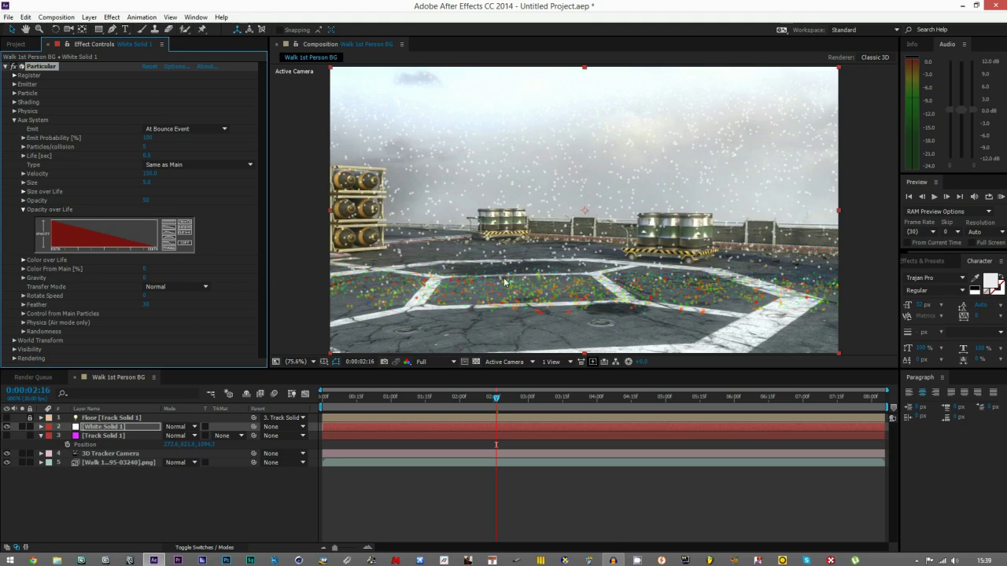
Examine the splash particles on the ground up close at 200% around the two-second mark, and fit the full frame in view again
{"action": "left_click_drag", "start_coordinate": [428, 398], "coordinate": [442, 400]}
{"action": "key", "text": "space"}
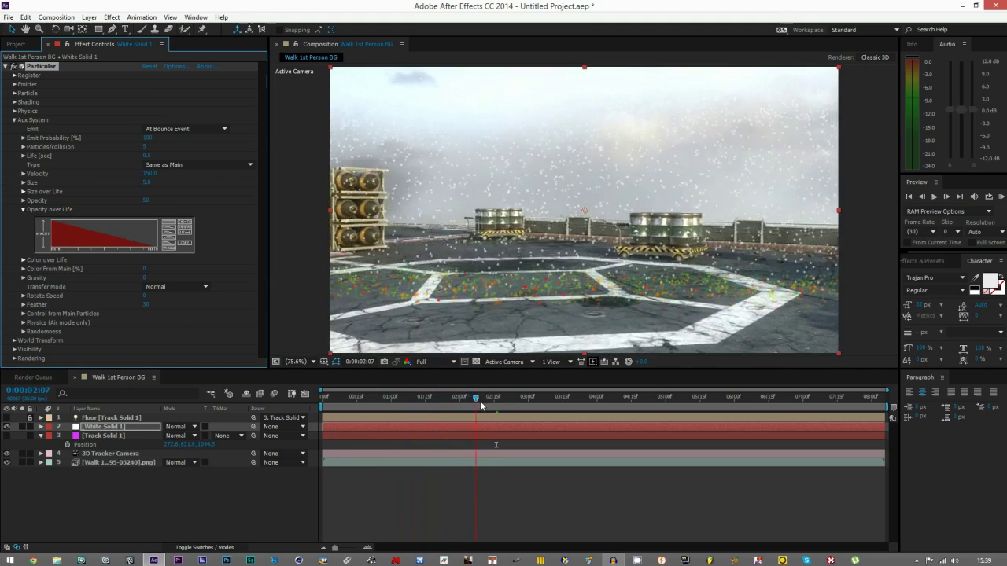
{"action": "key", "text": "period"}
{"action": "left_click", "coordinate": [25, 30]}
{"action": "scroll", "coordinate": [496, 251], "scroll_direction": "up", "scroll_amount": 1}
{"action": "left_click_drag", "start_coordinate": [496, 252], "coordinate": [494, 224]}
{"action": "key", "text": "v"}
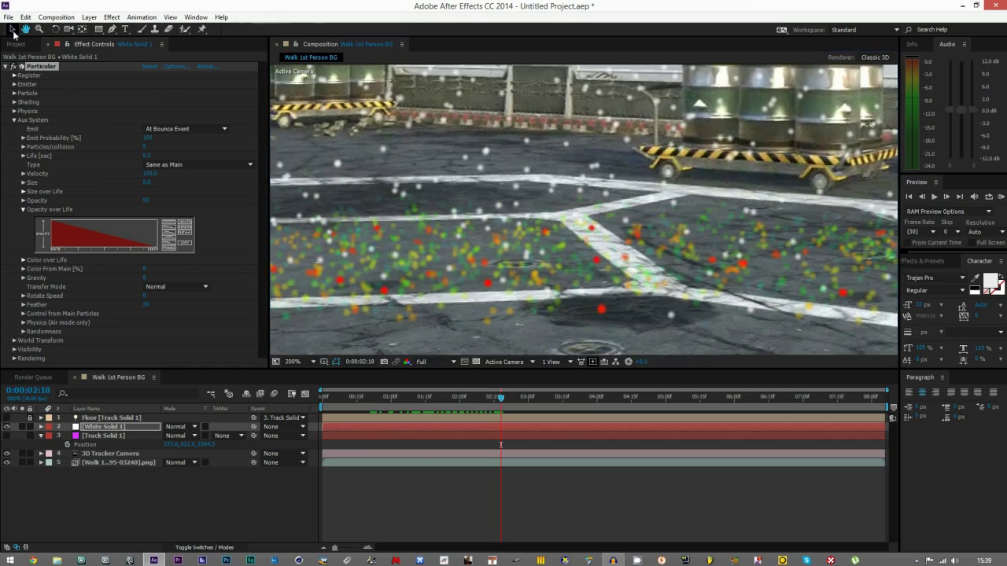
{"action": "left_click_drag", "start_coordinate": [445, 396], "coordinate": [471, 402]}
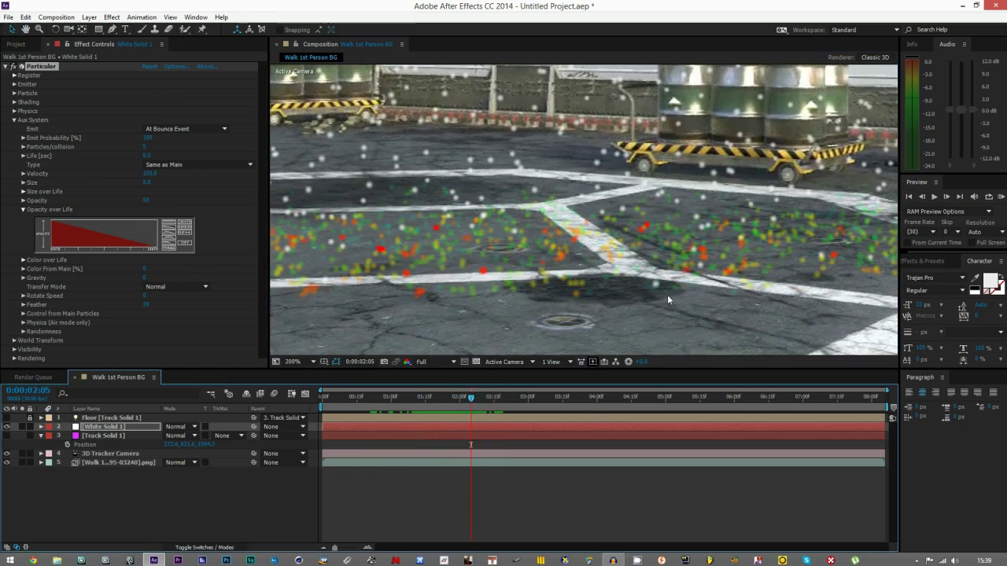
{"action": "left_click_drag", "start_coordinate": [472, 396], "coordinate": [486, 396]}
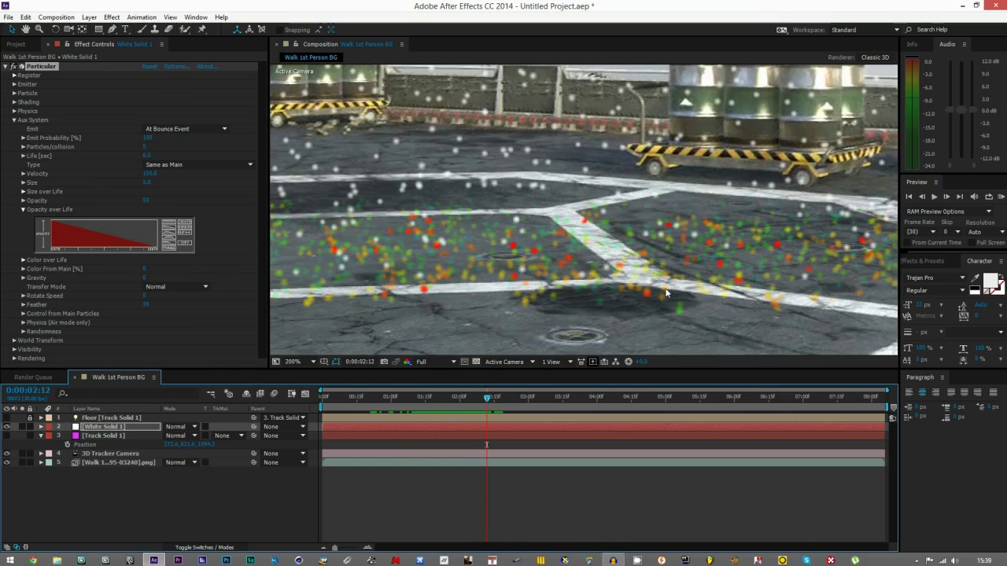
{"action": "left_click", "coordinate": [313, 364]}
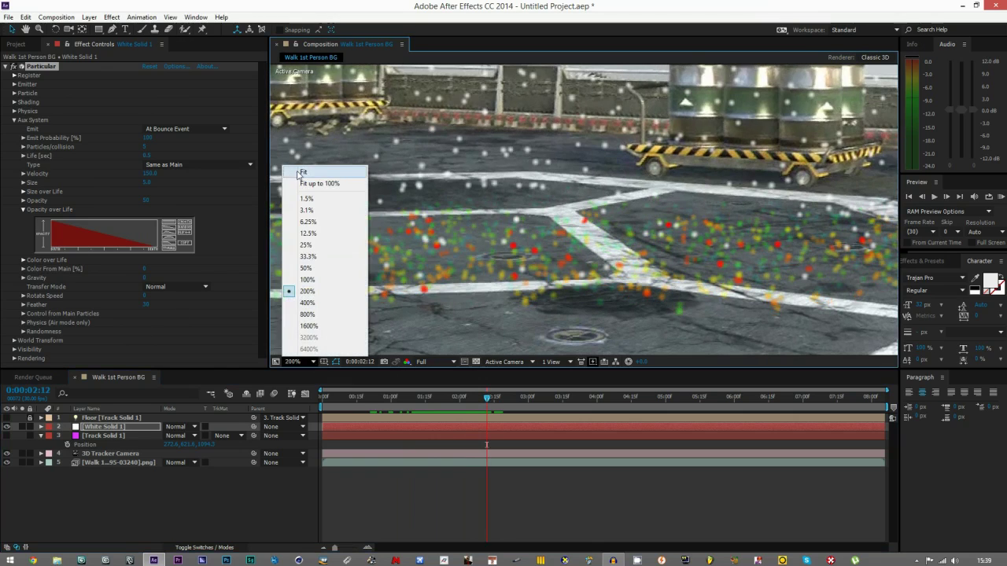
{"action": "left_click", "coordinate": [297, 176]}
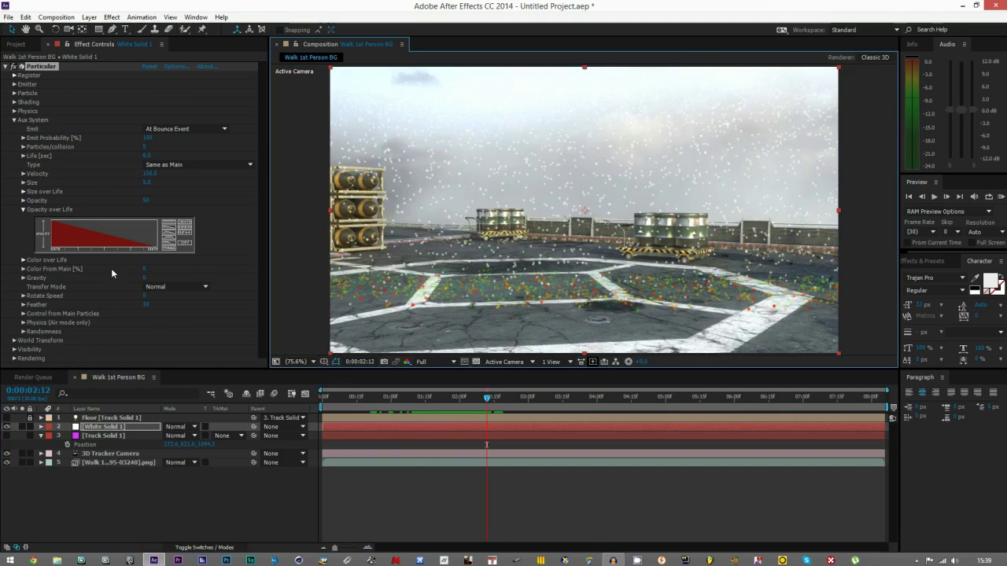
{"action": "left_click", "coordinate": [159, 167]}
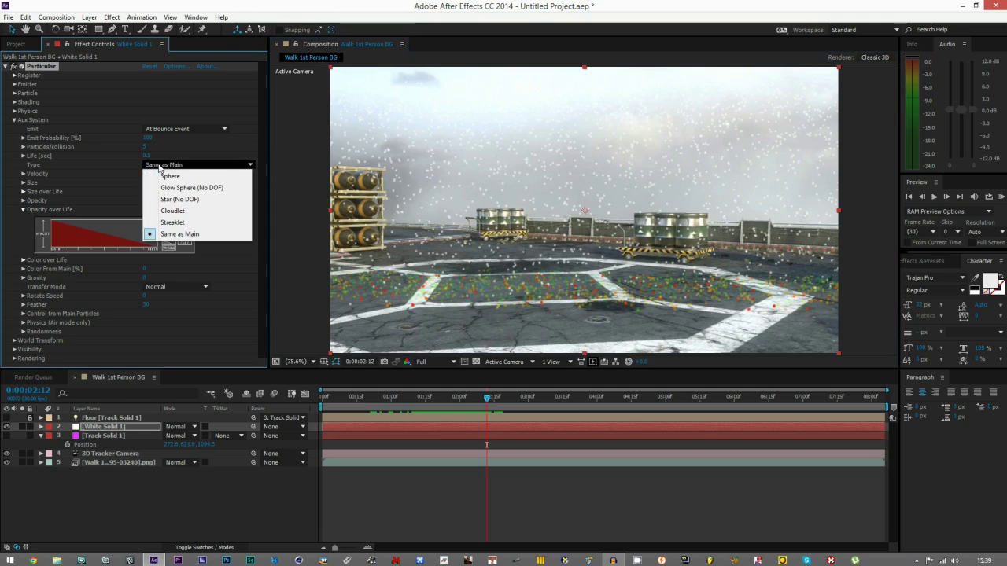
{"action": "left_click", "coordinate": [261, 157]}
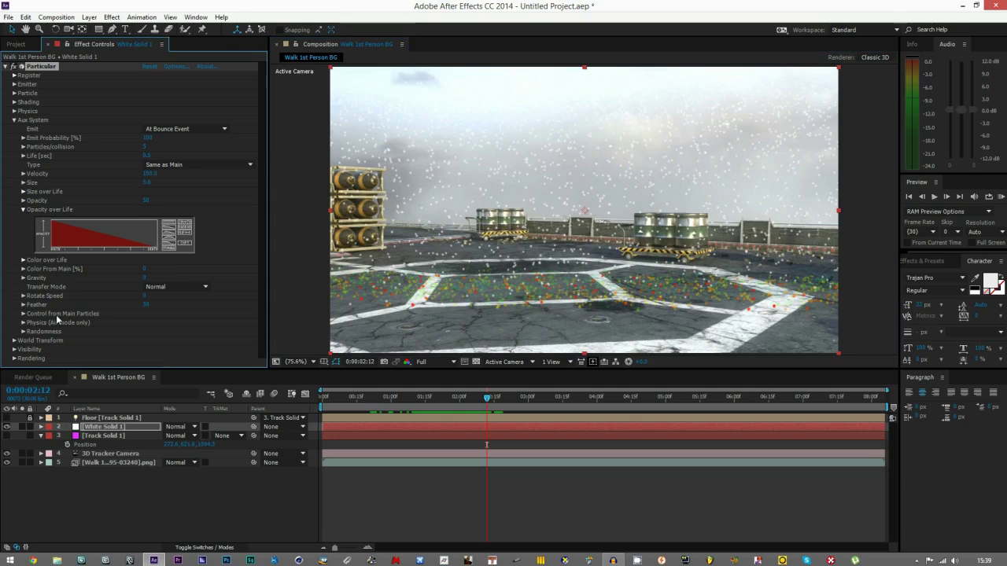
Turn on Motion Blur in Particular's Rendering settings and check the rain at about 1:04 in the timeline
{"action": "left_click", "coordinate": [14, 358]}
{"action": "left_click", "coordinate": [14, 299]}
{"action": "left_click", "coordinate": [13, 359]}
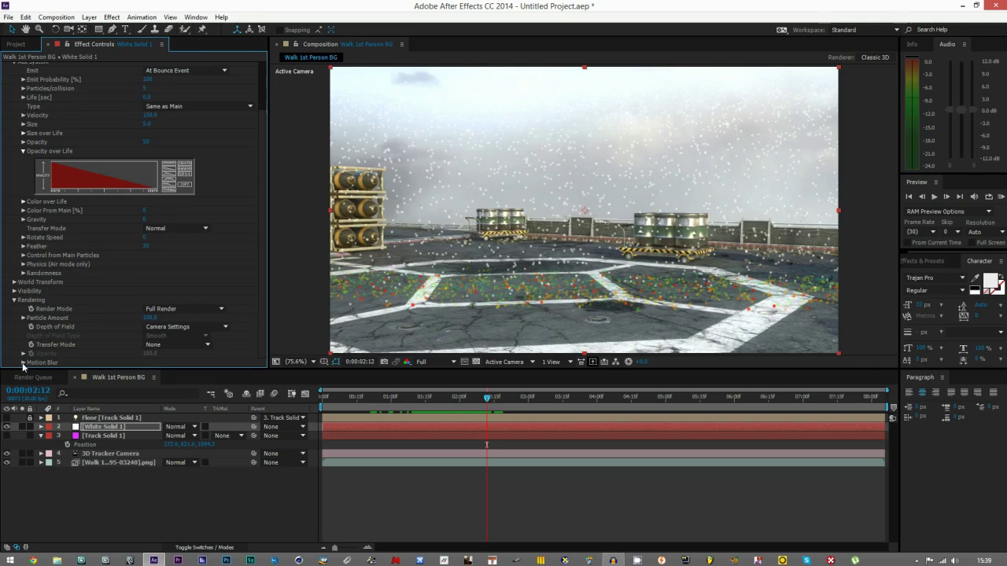
{"action": "left_click", "coordinate": [22, 363]}
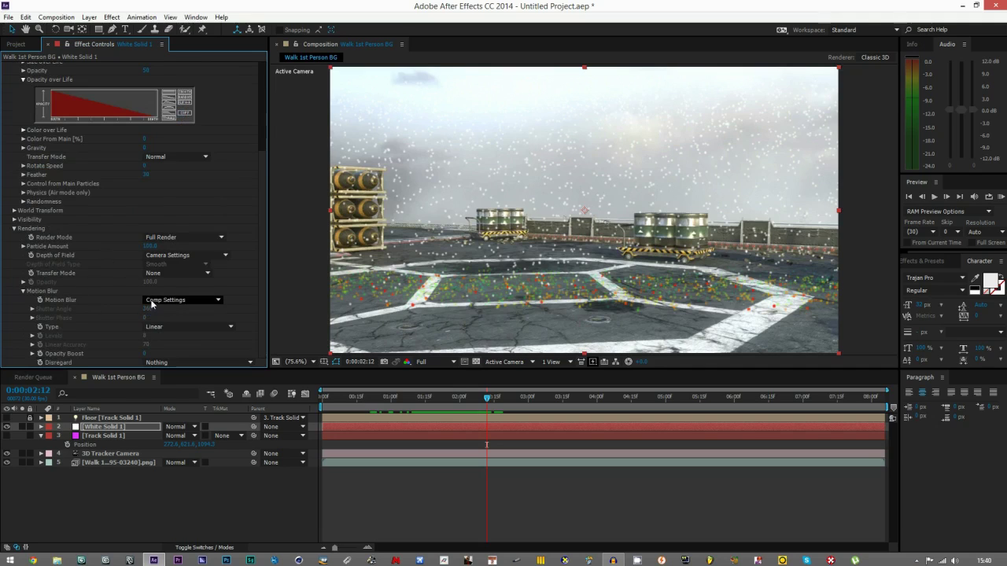
{"action": "left_click", "coordinate": [171, 327]}
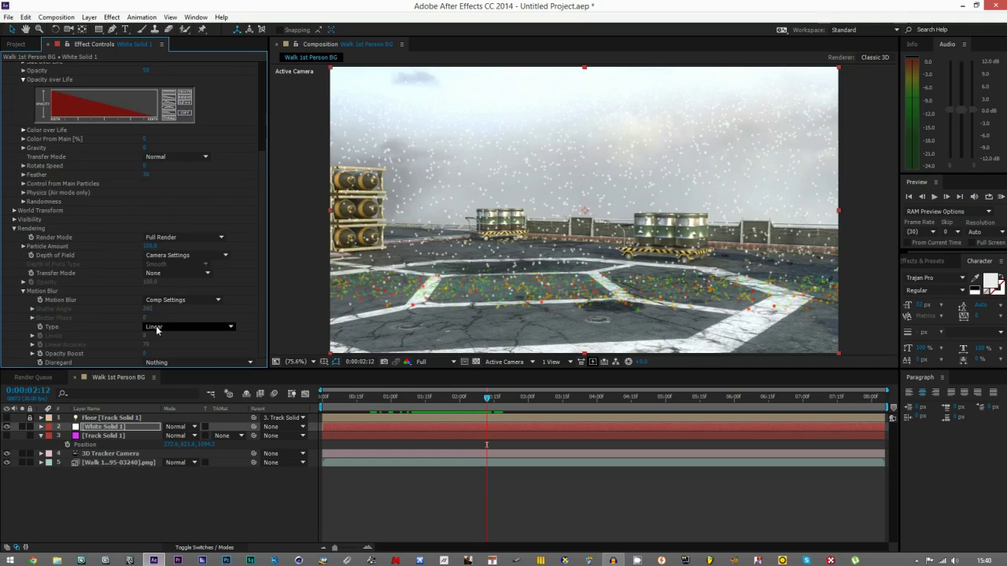
{"action": "left_click", "coordinate": [152, 304]}
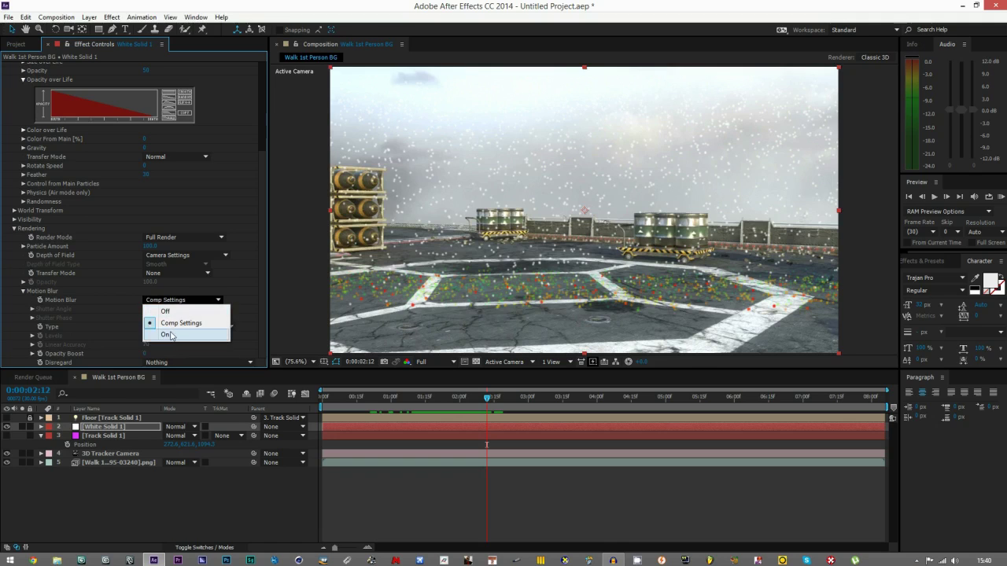
{"action": "left_click", "coordinate": [170, 331]}
{"action": "left_click_drag", "start_coordinate": [432, 397], "coordinate": [400, 397]}
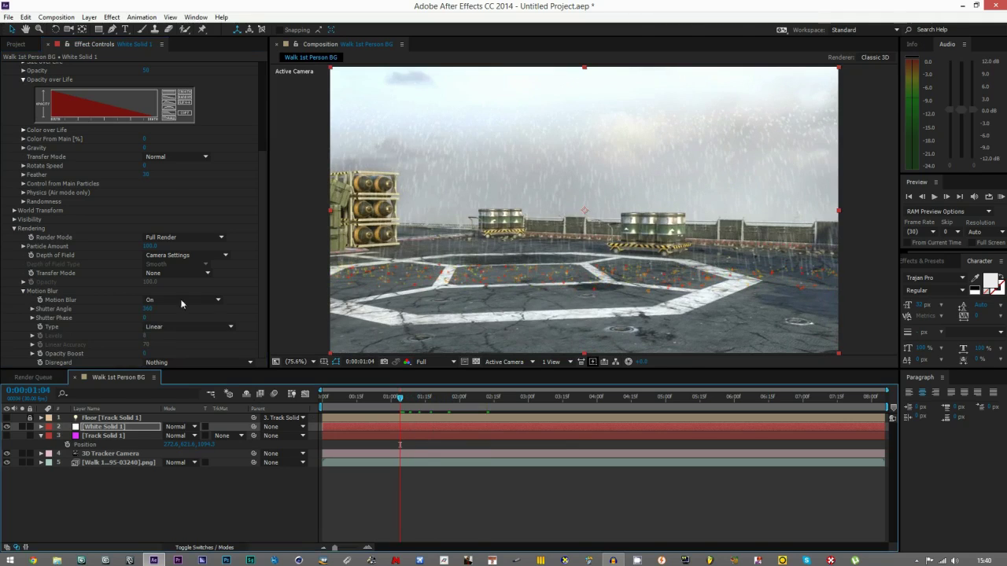
Set the Aux System's Color From Main to 100% and check the splashes between about one and two seconds
{"action": "scroll", "coordinate": [261, 210], "scroll_direction": "up", "scroll_amount": 5}
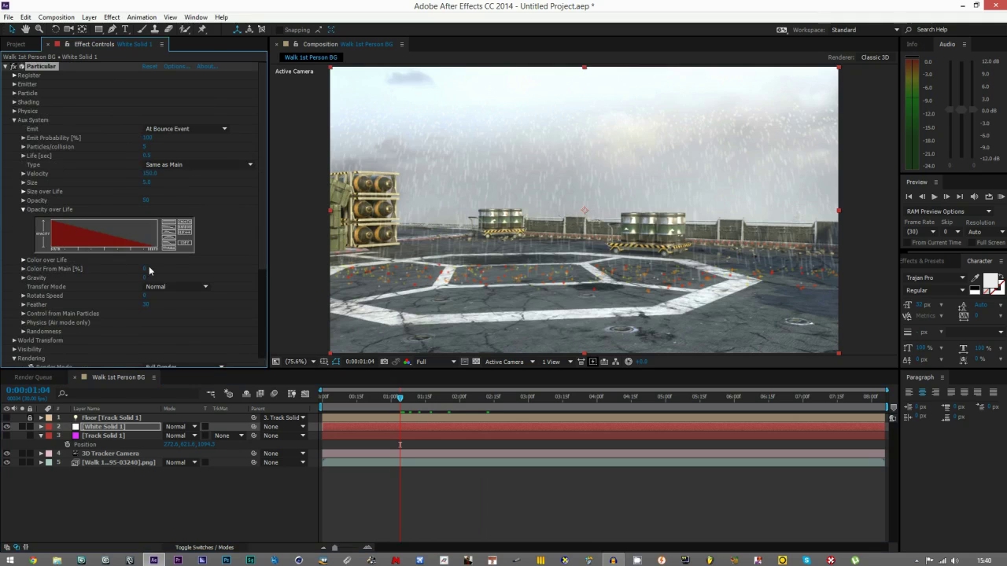
{"action": "left_click_drag", "start_coordinate": [146, 268], "coordinate": [411, 268]}
{"action": "left_click", "coordinate": [281, 299]}
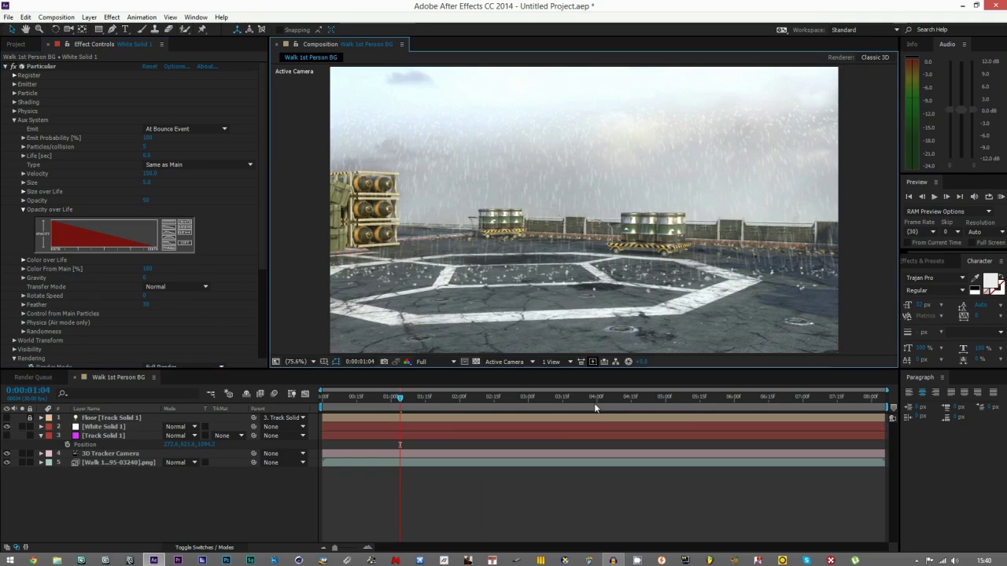
{"action": "left_click_drag", "start_coordinate": [399, 398], "coordinate": [462, 392]}
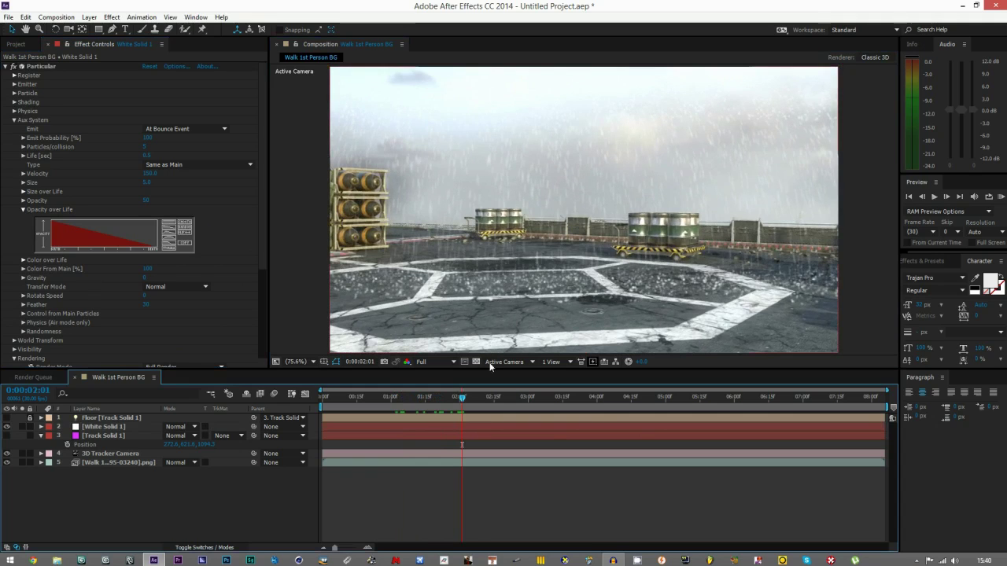
{"action": "left_click_drag", "start_coordinate": [462, 397], "coordinate": [428, 399]}
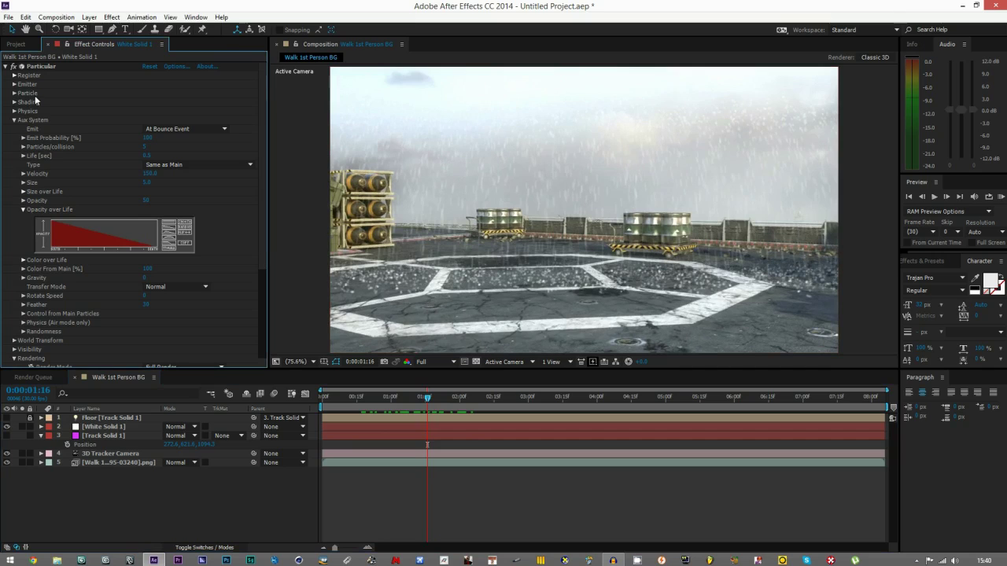
Set Particular's Emitter Size Z to 5000 and run a RAM preview of the wider rain
{"action": "left_click", "coordinate": [13, 85]}
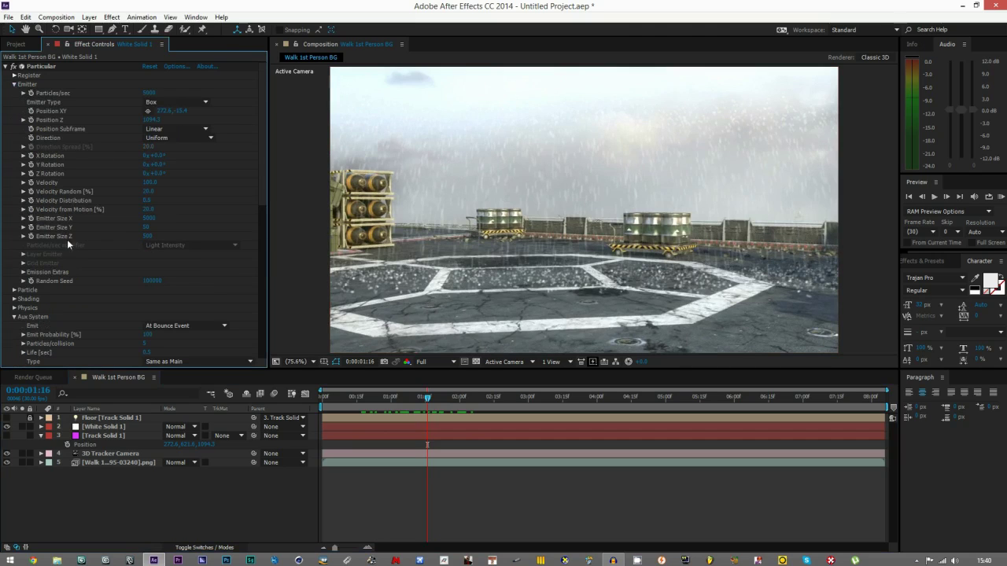
{"action": "left_click", "coordinate": [148, 236]}
{"action": "type", "text": "5000"}
{"action": "left_click", "coordinate": [288, 244]}
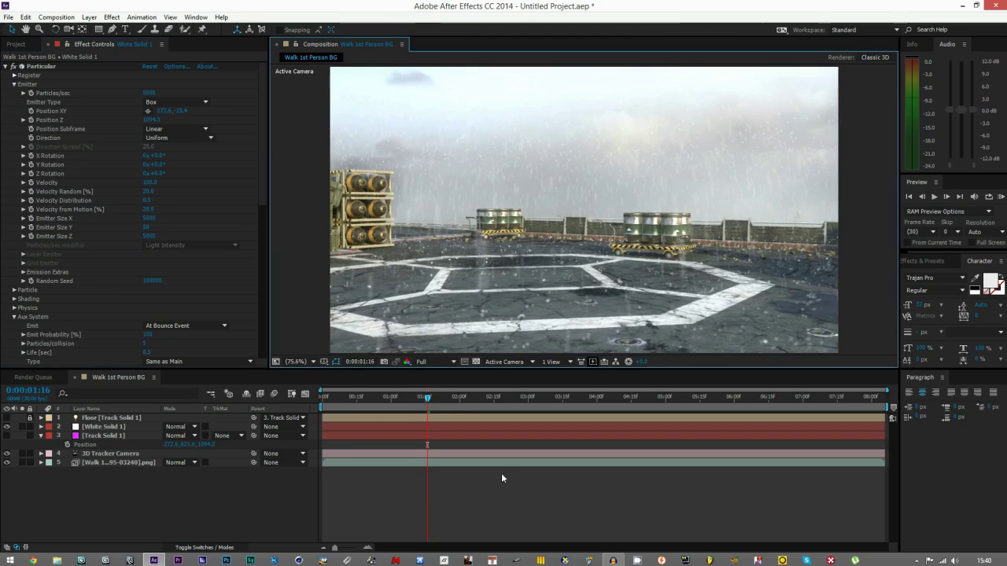
{"action": "left_click", "coordinate": [999, 197]}
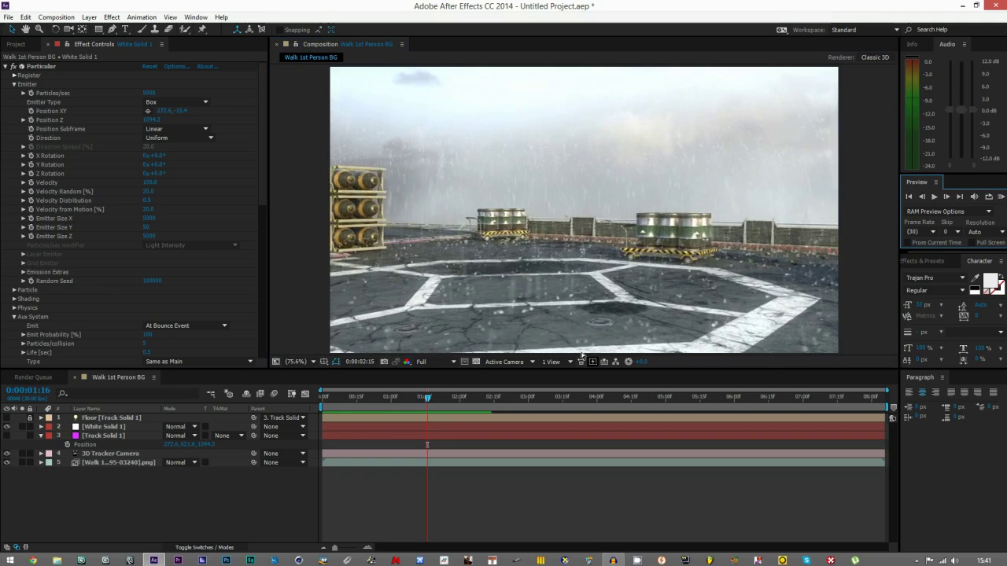
{"action": "key", "text": "space"}
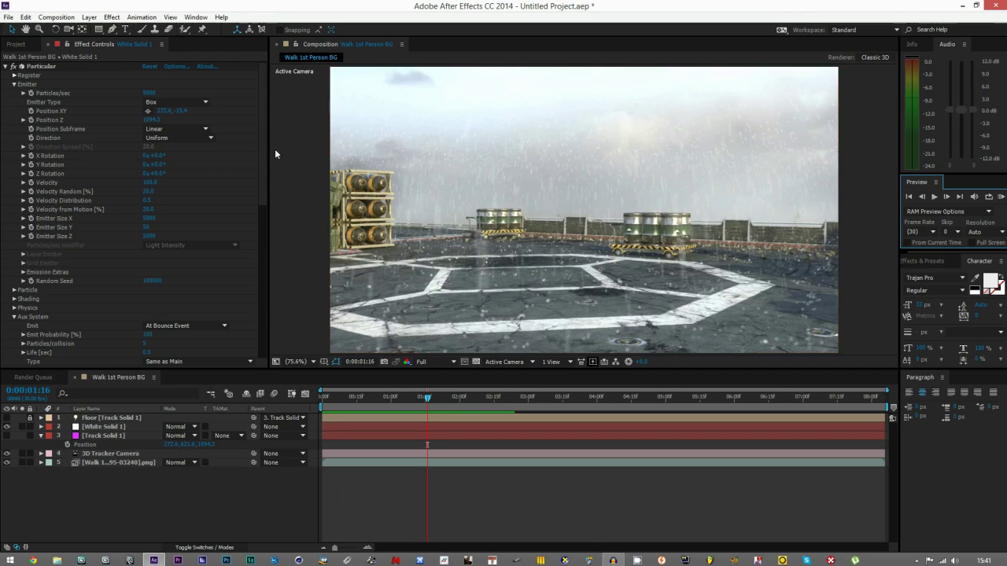
Reduce the Aux System's particle Size to make the ground splashes smaller
{"action": "left_click_drag", "start_coordinate": [259, 150], "coordinate": [264, 319]}
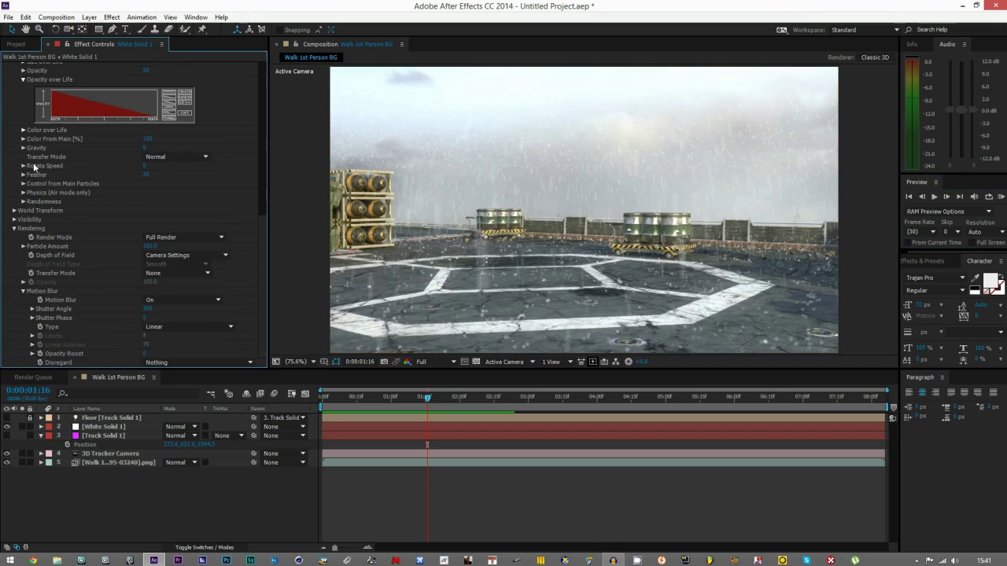
{"action": "scroll", "coordinate": [62, 191], "scroll_direction": "up", "scroll_amount": 3}
{"action": "scroll", "coordinate": [32, 135], "scroll_direction": "up", "scroll_amount": 1}
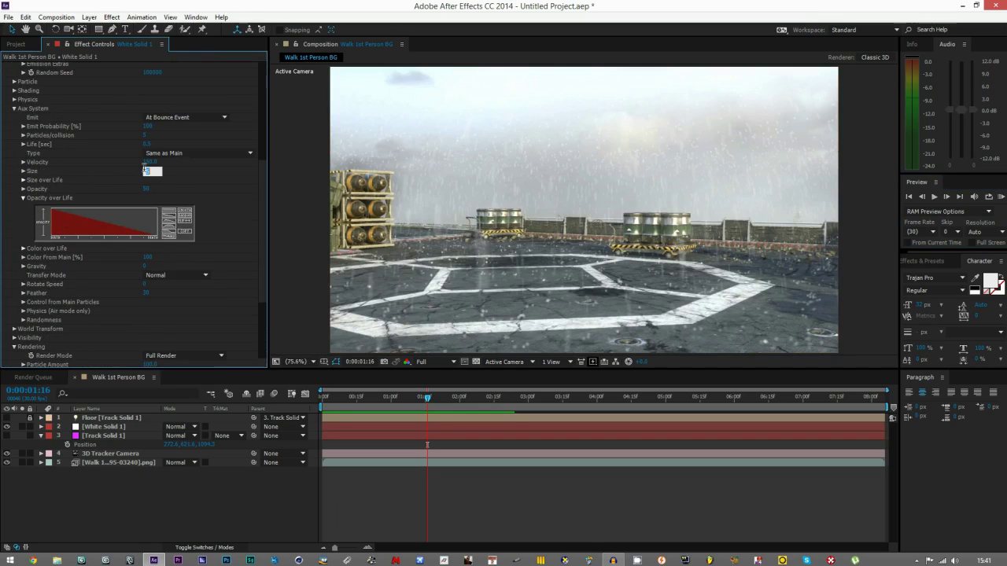
{"action": "left_click", "coordinate": [293, 238]}
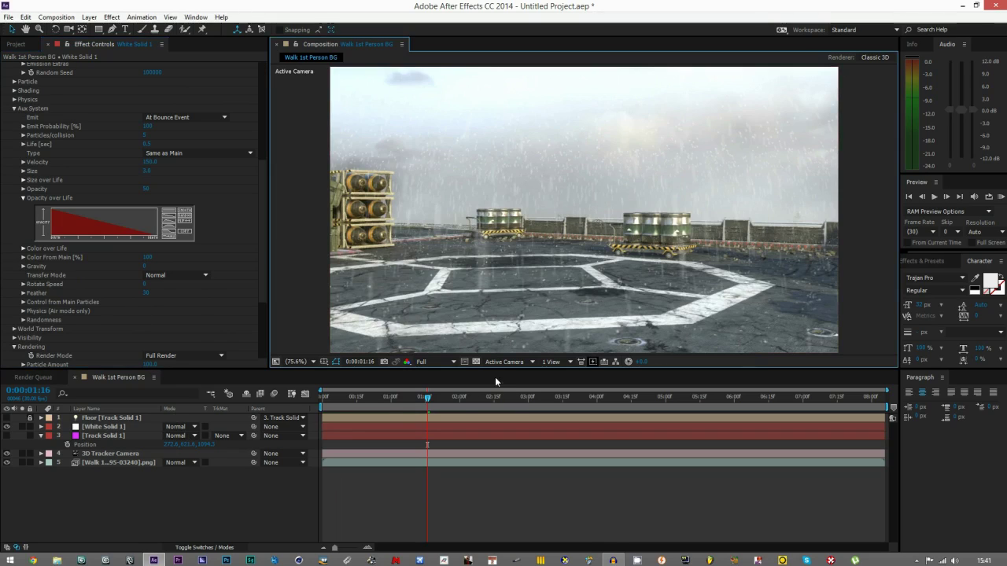
{"action": "left_click_drag", "start_coordinate": [260, 201], "coordinate": [270, 96]}
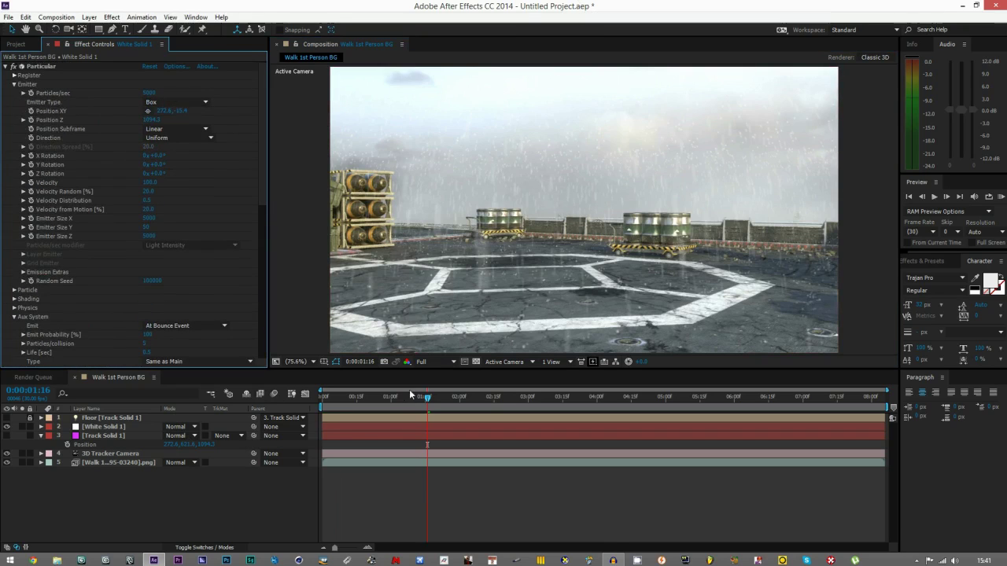
Try flipping the background footage layer vertically, check the rain over its first frames, and undo the flip
{"action": "left_click_drag", "start_coordinate": [375, 398], "coordinate": [326, 398]}
{"action": "left_click", "coordinate": [108, 454]}
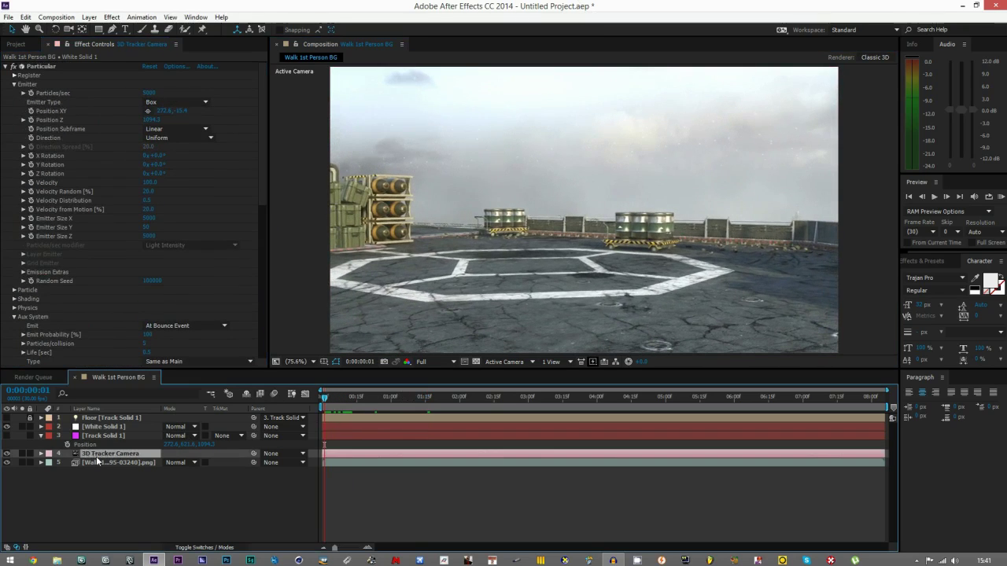
{"action": "left_click", "coordinate": [114, 463]}
{"action": "left_click", "coordinate": [89, 16]}
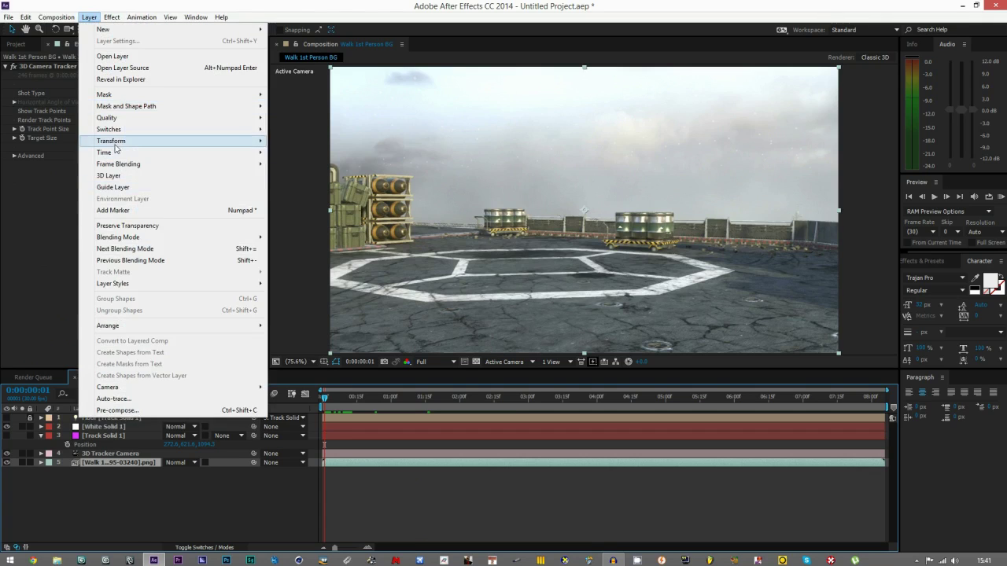
{"action": "mouse_move", "coordinate": [117, 145]}
{"action": "left_click", "coordinate": [298, 243]}
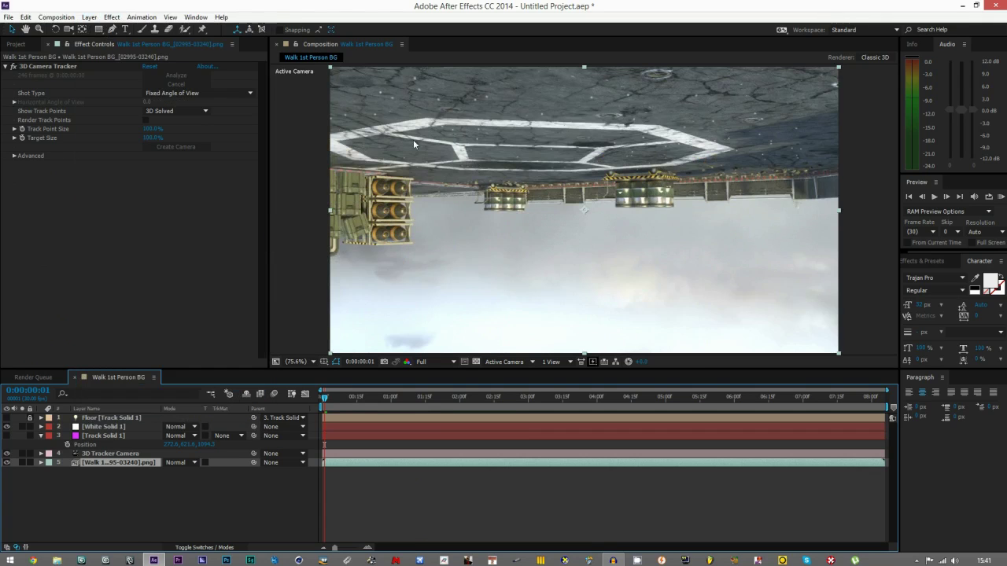
{"action": "mouse_move", "coordinate": [326, 398]}
{"action": "left_mouse_down"}
{"action": "mouse_move", "coordinate": [434, 395]}
{"action": "mouse_move", "coordinate": [343, 403]}
{"action": "left_mouse_up"}
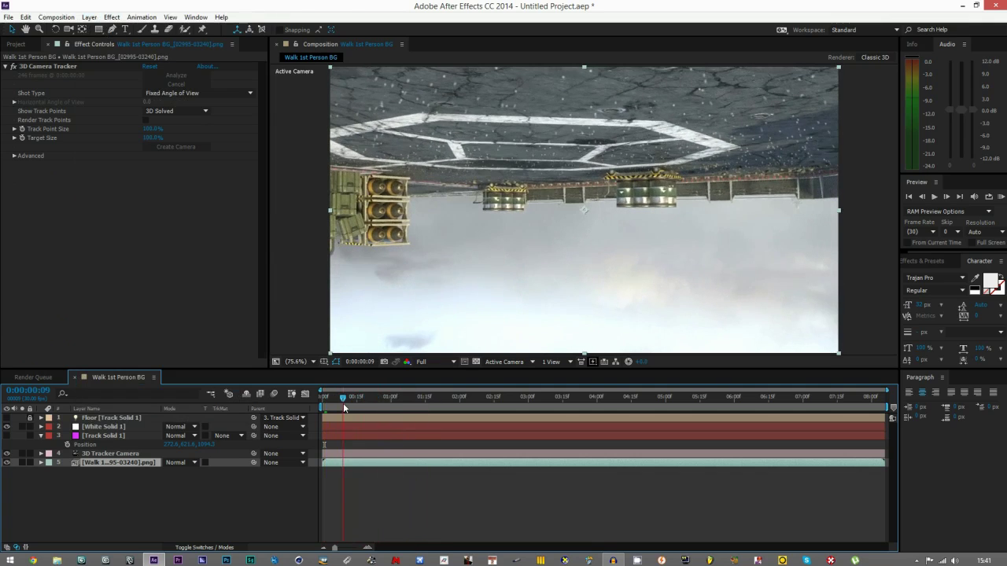
{"action": "key", "text": "ctrl+z"}
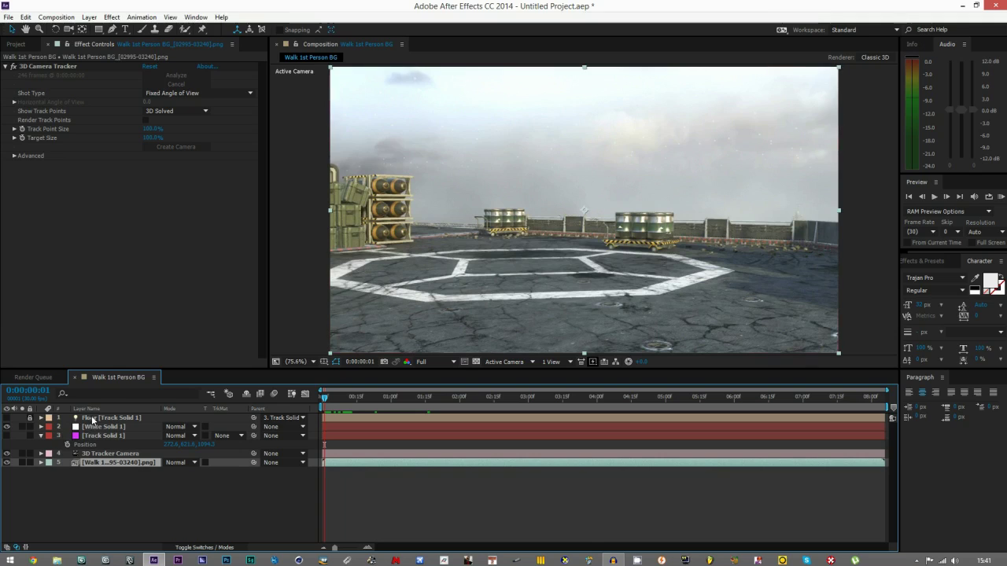
Raise White Solid 1's Particular emitter to a Y position of about -331, checking its location outside the frame
{"action": "left_click", "coordinate": [99, 427]}
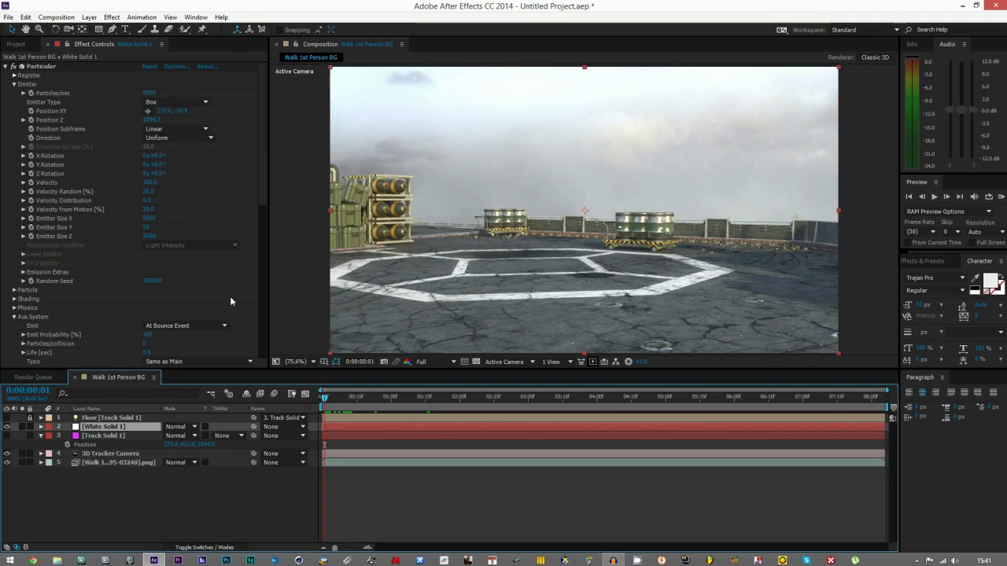
{"action": "left_click_drag", "start_coordinate": [180, 111], "coordinate": [4, 120]}
{"action": "key", "text": "comma"}
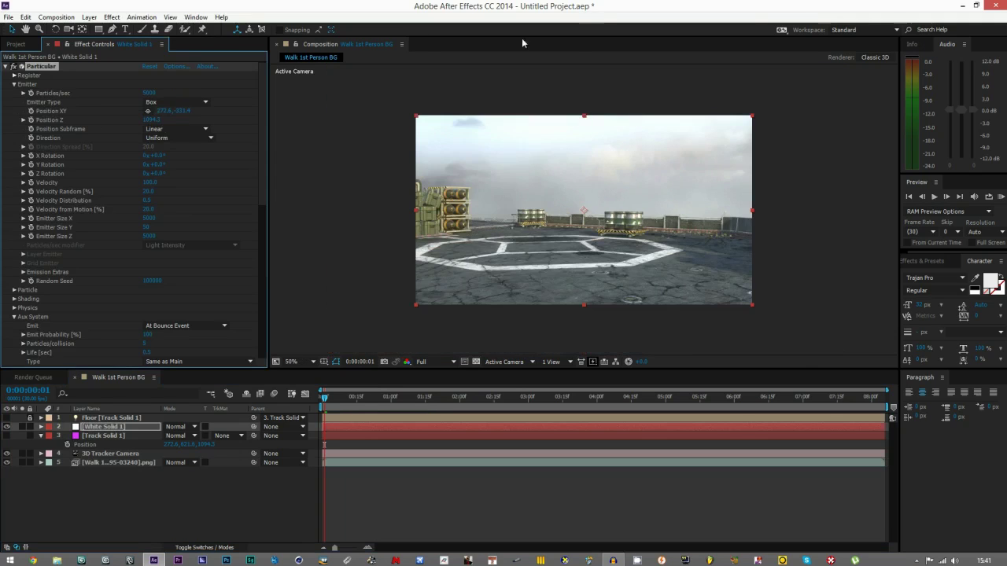
{"action": "key", "text": "comma"}
{"action": "key", "text": "comma"}
{"action": "key", "text": "comma"}
{"action": "key", "text": "comma"}
{"action": "key", "text": "period"}
{"action": "key", "text": "period"}
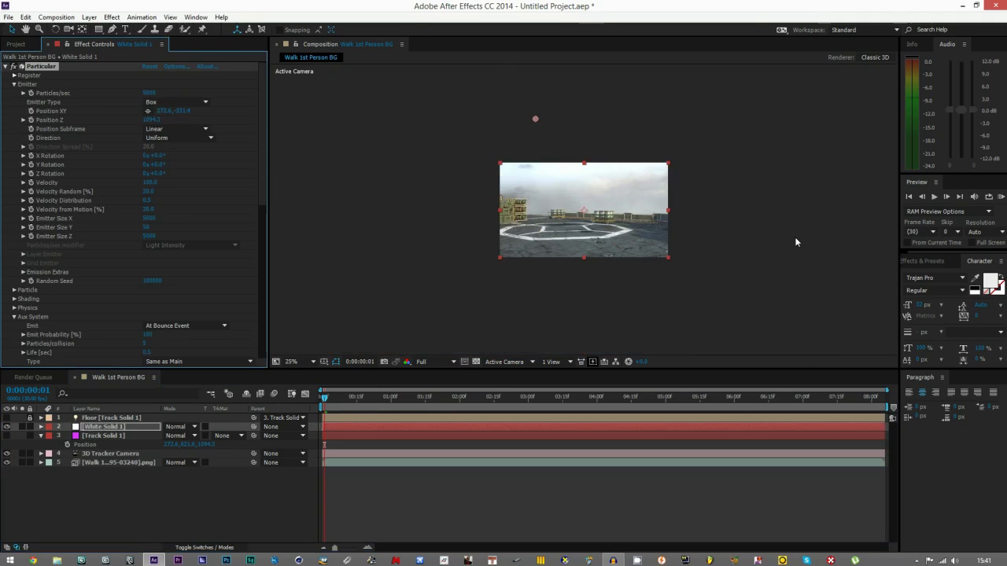
{"action": "key", "text": "period"}
{"action": "key", "text": "period"}
Examine the rain at 0:00:03:16, fit the full frame in view, and collapse the Track Solid 1 layer's properties
{"action": "left_click_drag", "start_coordinate": [331, 406], "coordinate": [564, 405]}
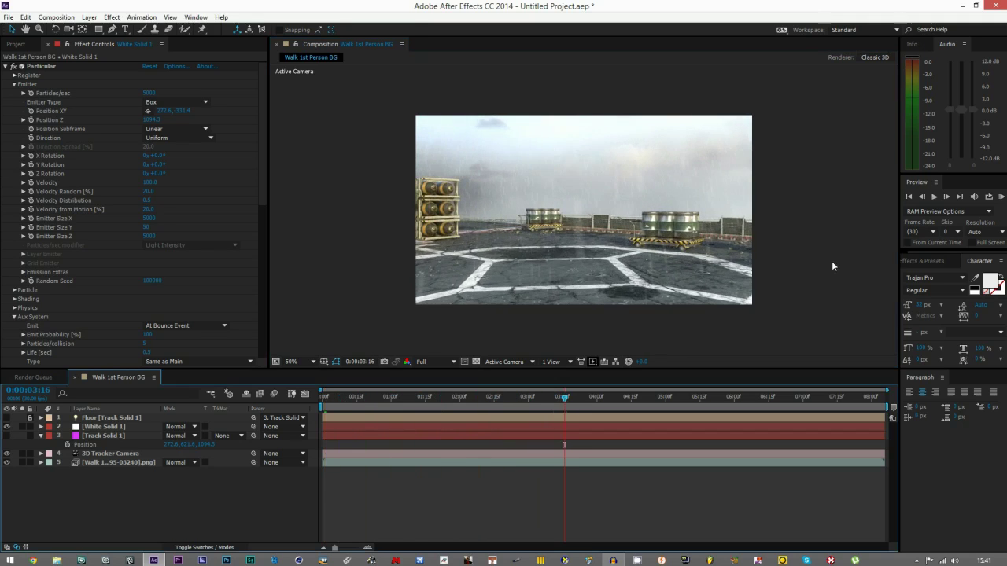
{"action": "key", "text": "period"}
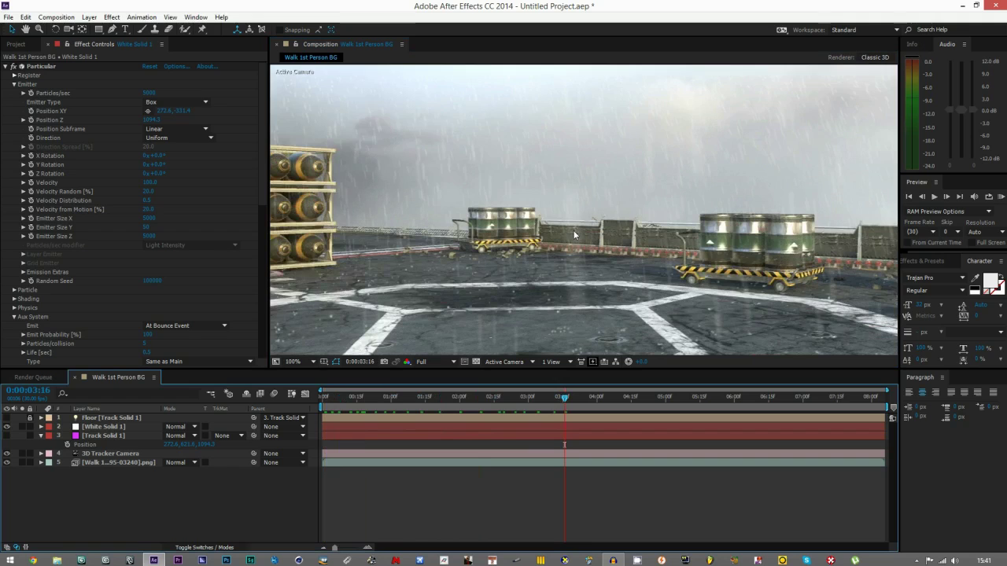
{"action": "left_click", "coordinate": [295, 361]}
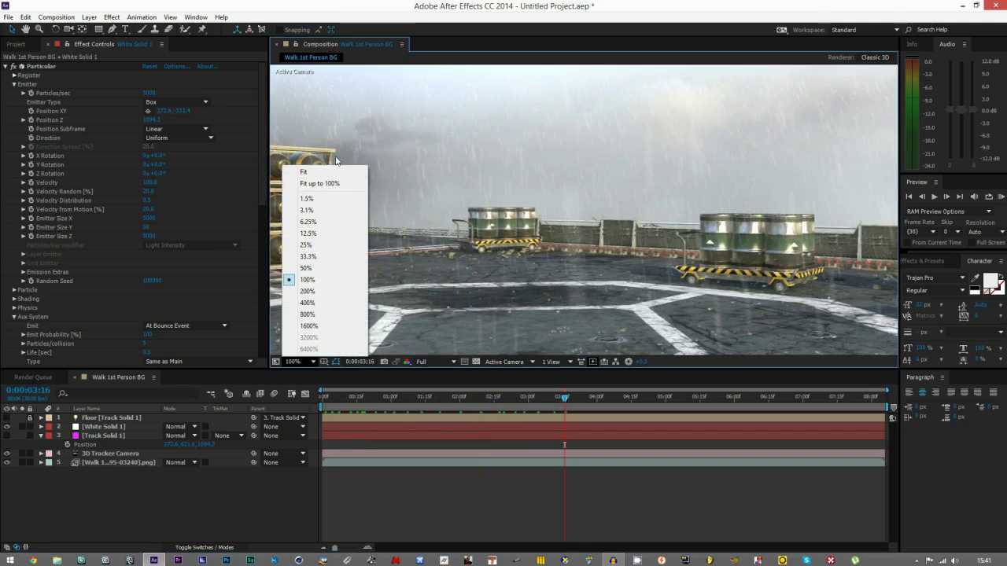
{"action": "left_click", "coordinate": [322, 177]}
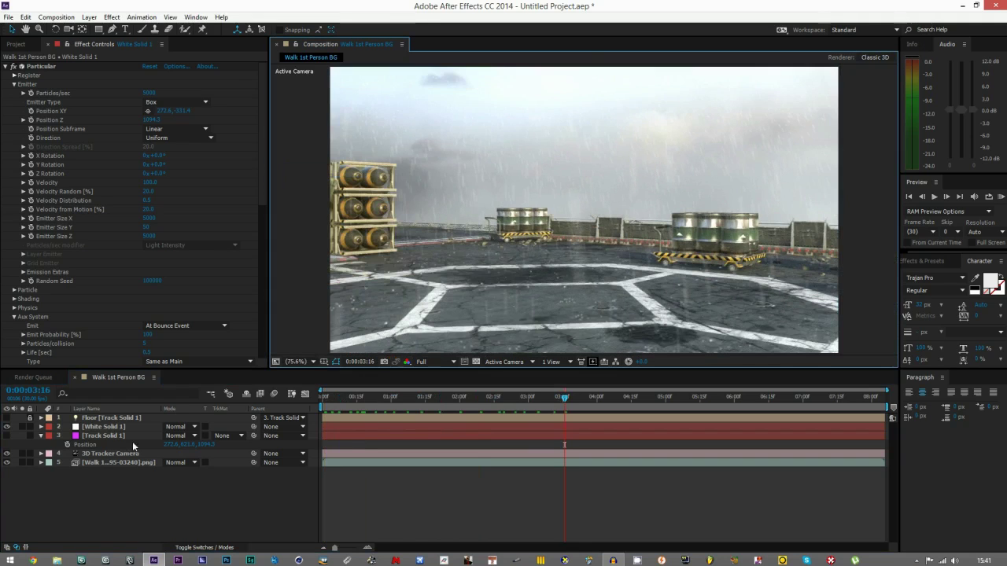
{"action": "left_click", "coordinate": [41, 435]}
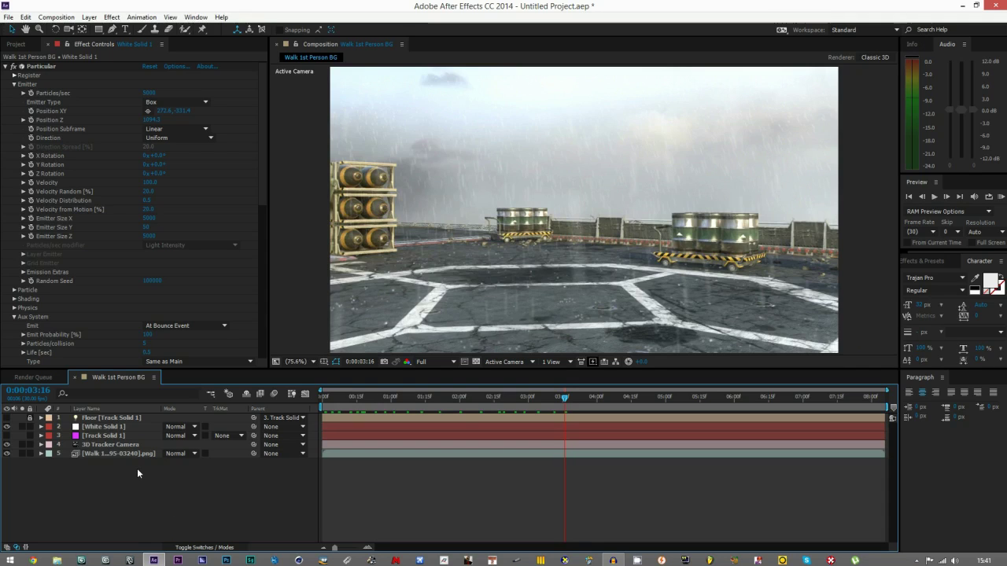